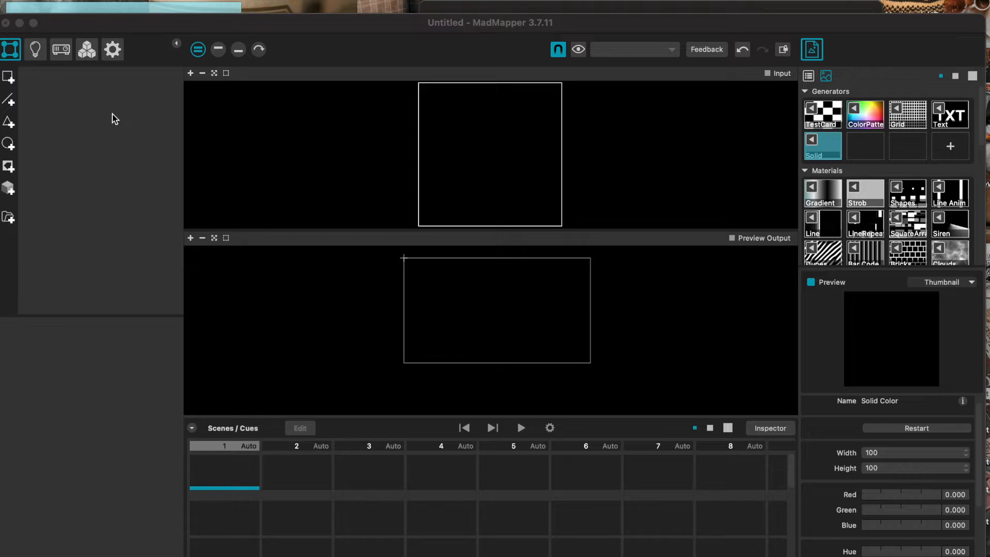
Add a second projector and place its output area directly beside Projector-1, edge to edge
{"action": "left_click", "coordinate": [60, 56]}
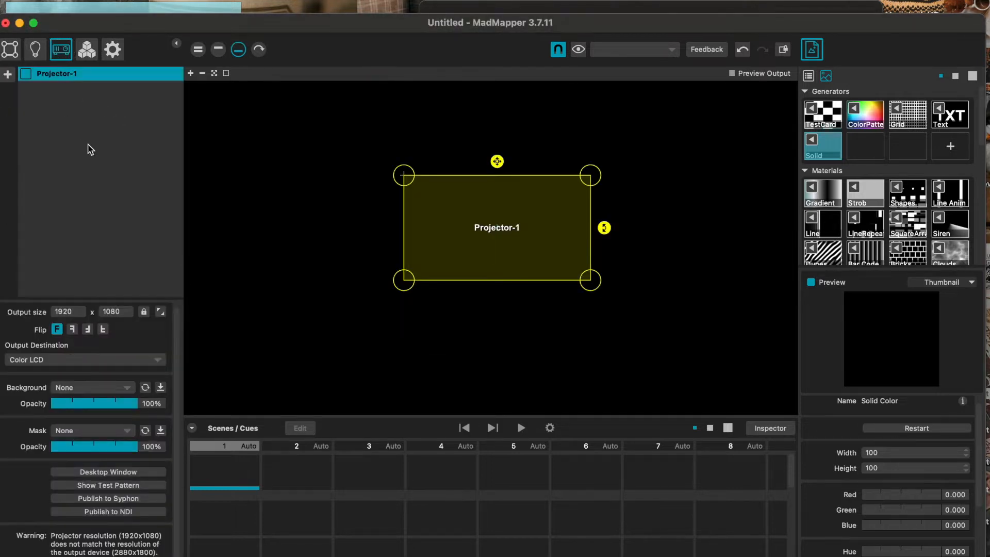
{"action": "left_click", "coordinate": [8, 74]}
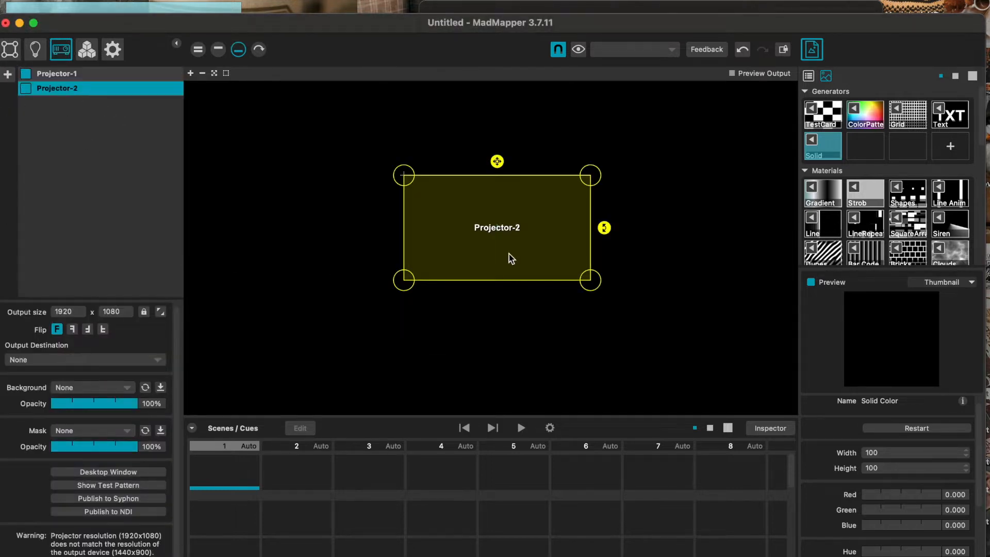
{"action": "left_click_drag", "start_coordinate": [482, 230], "coordinate": [662, 232]}
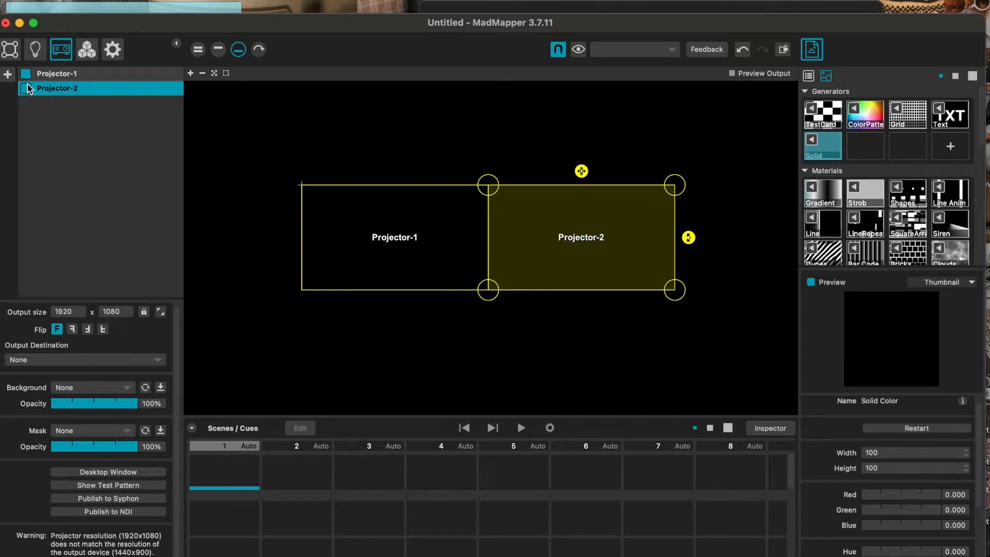
Create two quad surfaces in the output, placing Quad-2 in the Projector-1 area and Quad-1 in the Projector-2 area
{"action": "left_click", "coordinate": [10, 50]}
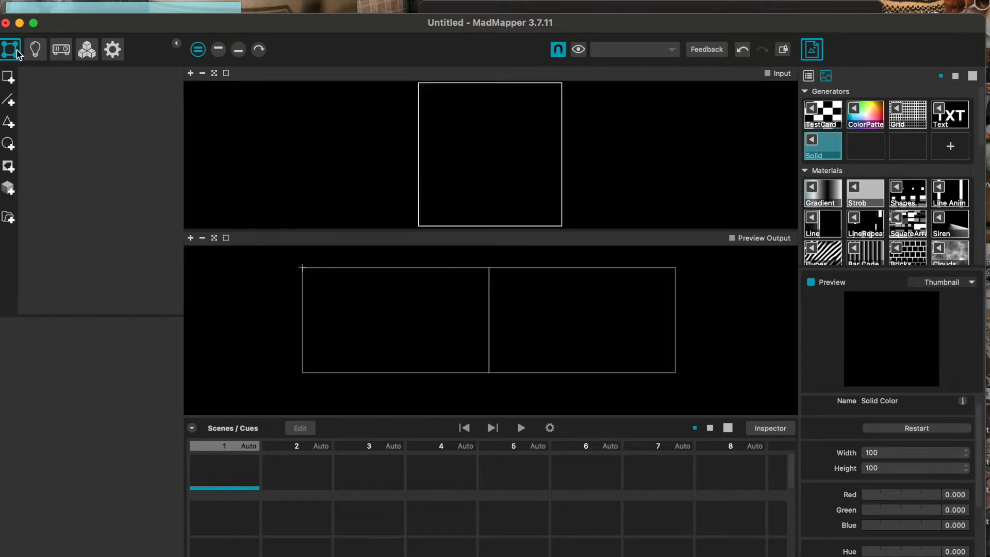
{"action": "left_click", "coordinate": [8, 77]}
{"action": "left_click", "coordinate": [8, 77]}
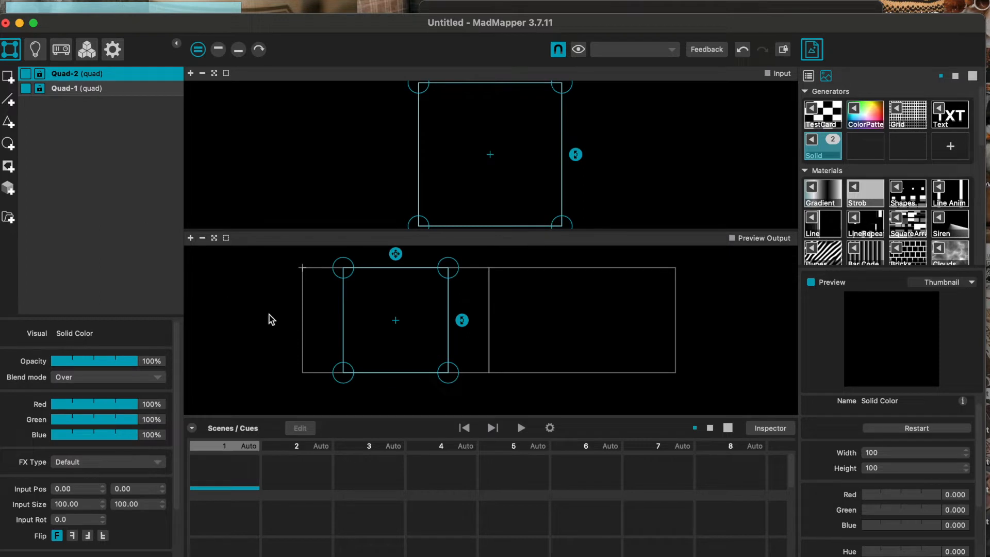
{"action": "left_click_drag", "start_coordinate": [390, 334], "coordinate": [316, 335]}
{"action": "left_click_drag", "start_coordinate": [448, 335], "coordinate": [655, 341]}
Shrink Quad-2 so it fits inside the Projector-1 frame, near the frame's outer edge
{"action": "left_click_drag", "start_coordinate": [347, 340], "coordinate": [381, 341]}
{"action": "left_click_drag", "start_coordinate": [355, 259], "coordinate": [355, 275]}
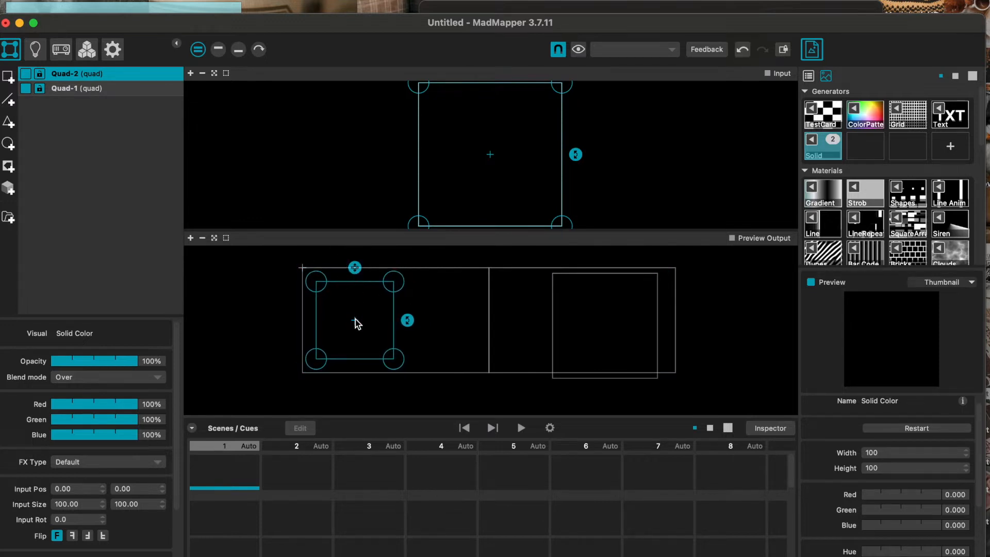
{"action": "left_click_drag", "start_coordinate": [355, 318], "coordinate": [358, 323]}
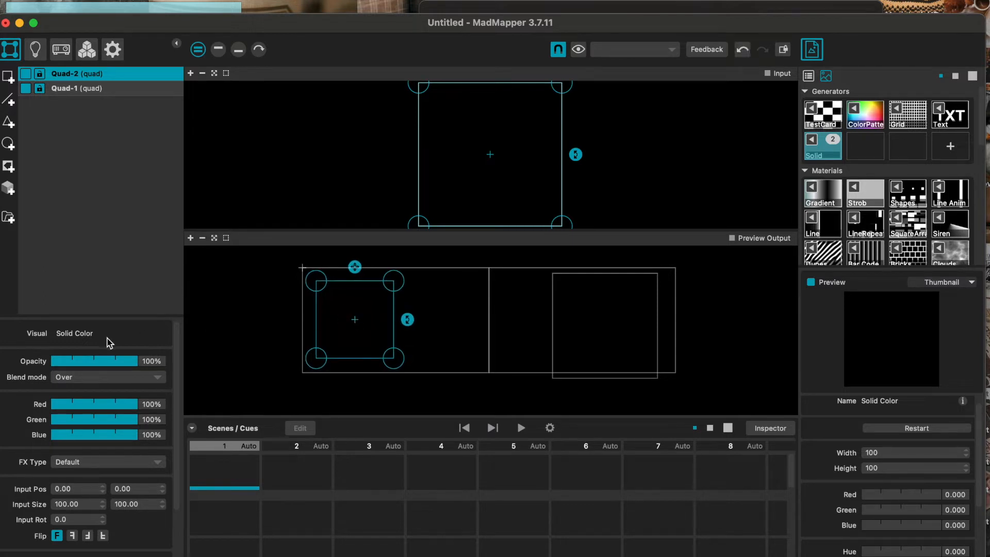
Enable Mesh Warping on Quad-2 and spherize it into a circle
{"action": "scroll", "coordinate": [110, 343], "scroll_direction": "down", "scroll_amount": 3}
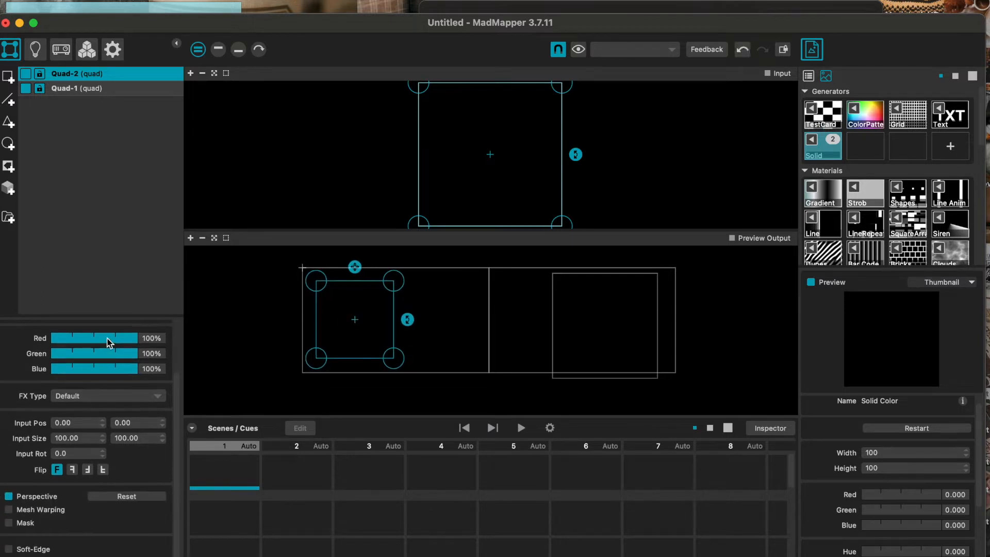
{"action": "left_click", "coordinate": [8, 509]}
{"action": "left_click", "coordinate": [113, 524]}
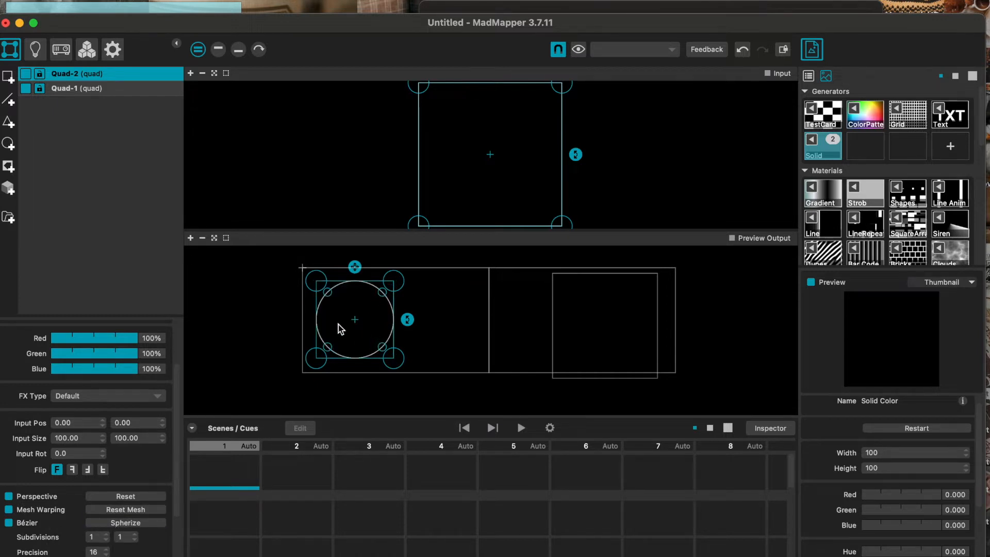
Turn Quad-1 into a circle with Mesh Warping and Spherize, and shrink it to fit inside the Projector-2 frame
{"action": "left_click", "coordinate": [570, 311]}
{"action": "left_click", "coordinate": [9, 510]}
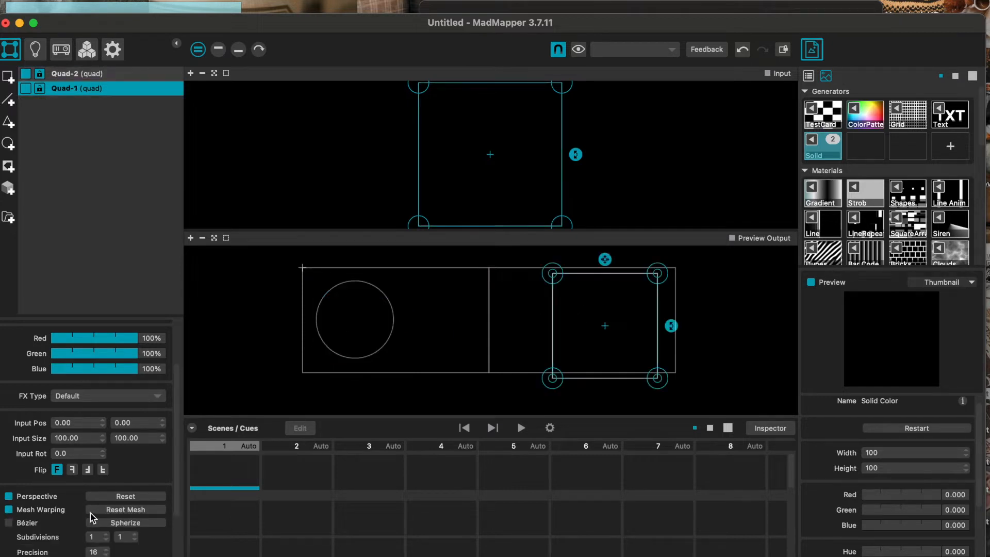
{"action": "left_click", "coordinate": [121, 522]}
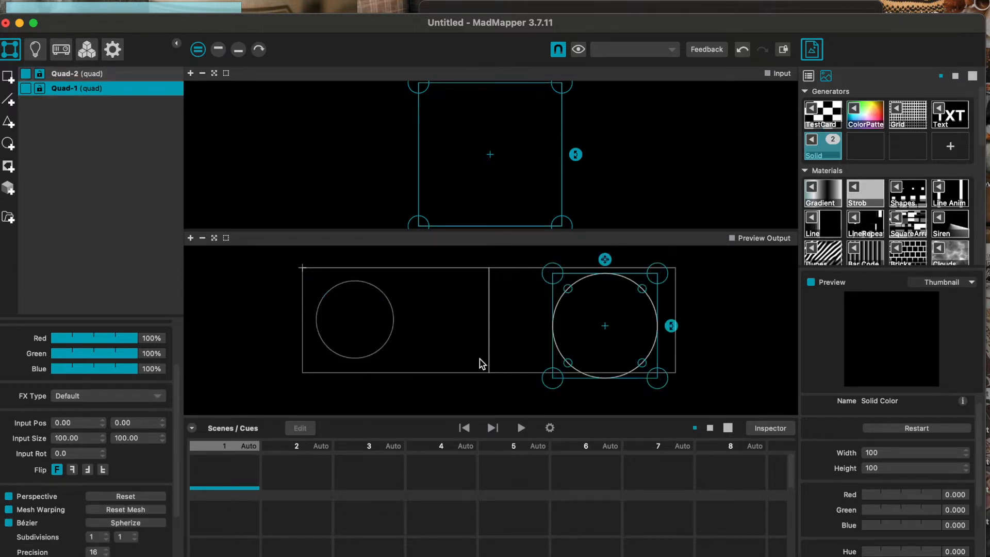
{"action": "mouse_move", "coordinate": [605, 259]}
{"action": "left_mouse_down"}
{"action": "mouse_move", "coordinate": [598, 285]}
{"action": "mouse_move", "coordinate": [606, 263]}
{"action": "left_mouse_up"}
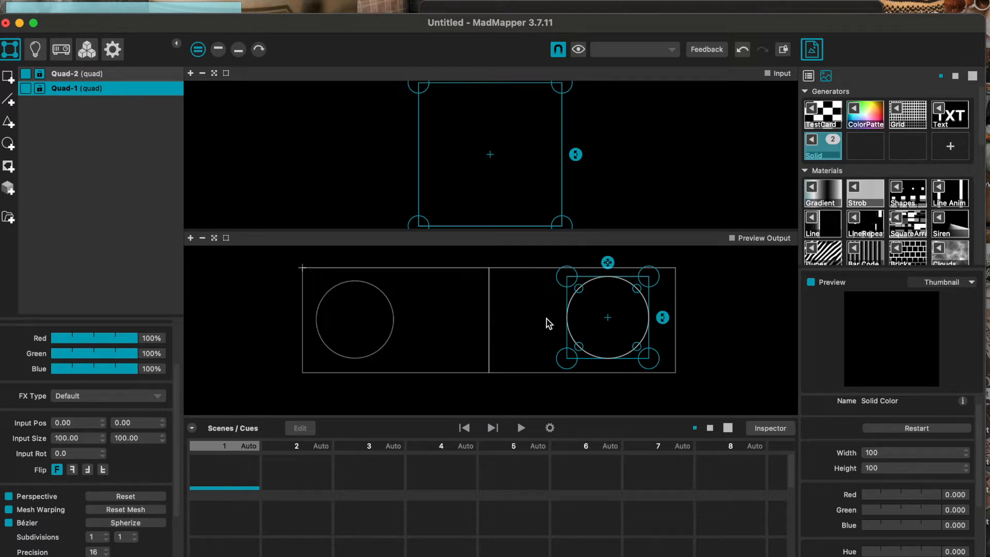
Duplicate a circle to make six smaller circle surfaces, Quad-3 to Quad-8, between the two large circles
{"action": "key", "text": "super+d"}
{"action": "key", "text": "super+d"}
{"action": "key", "text": "super+d"}
{"action": "key", "text": "super+d"}
{"action": "key", "text": "super+d"}
{"action": "key", "text": "super+d"}
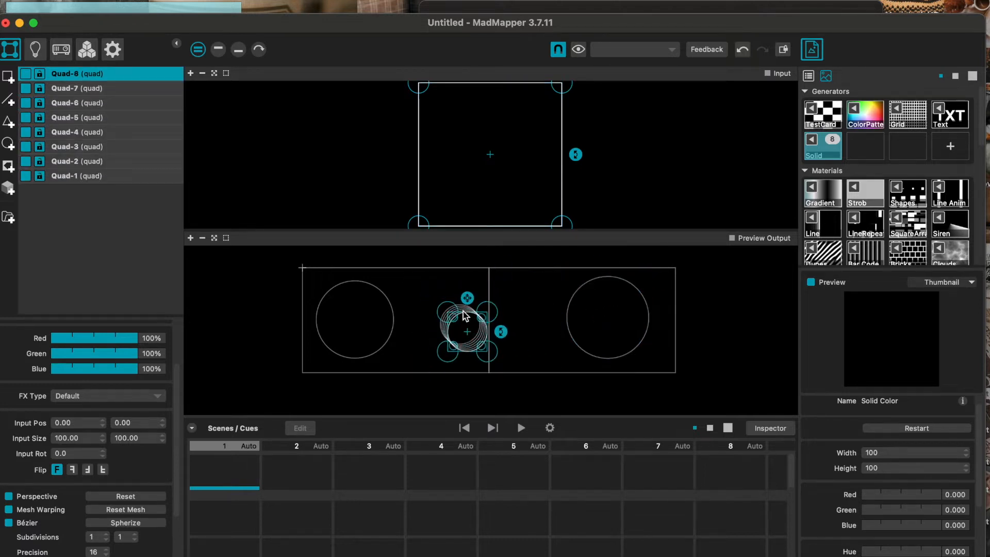
Arrange the six small circles in the output, three around each large circle
{"action": "left_click_drag", "start_coordinate": [466, 319], "coordinate": [526, 282]}
{"action": "left_click_drag", "start_coordinate": [458, 330], "coordinate": [394, 287]}
{"action": "left_click_drag", "start_coordinate": [459, 332], "coordinate": [403, 354]}
{"action": "left_click_drag", "start_coordinate": [449, 338], "coordinate": [579, 286]}
{"action": "left_click_drag", "start_coordinate": [461, 341], "coordinate": [652, 362]}
{"action": "left_click_drag", "start_coordinate": [578, 281], "coordinate": [542, 348]}
{"action": "left_click_drag", "start_coordinate": [525, 299], "coordinate": [546, 292]}
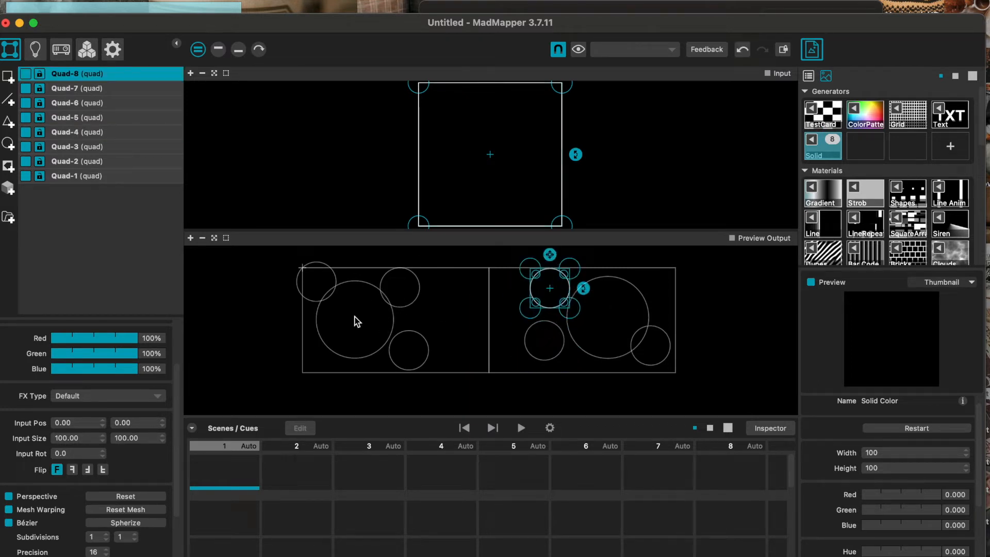
{"action": "left_click", "coordinate": [477, 347]}
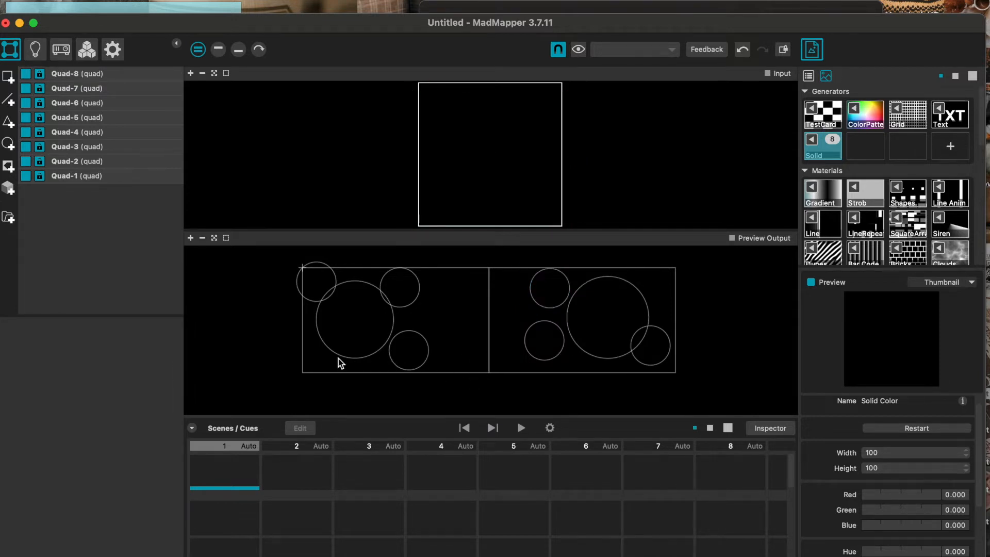
Apply the Dunes material to the two large circles, Quad-1 and Quad-2
{"action": "left_click", "coordinate": [368, 351]}
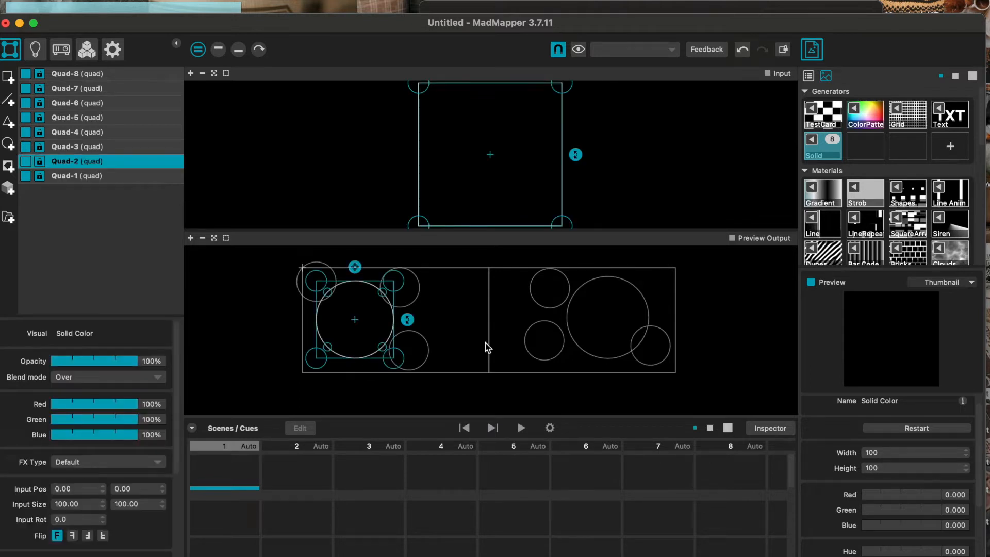
{"action": "left_click", "coordinate": [592, 356]}
{"action": "left_click", "coordinate": [384, 332], "text": "shift"}
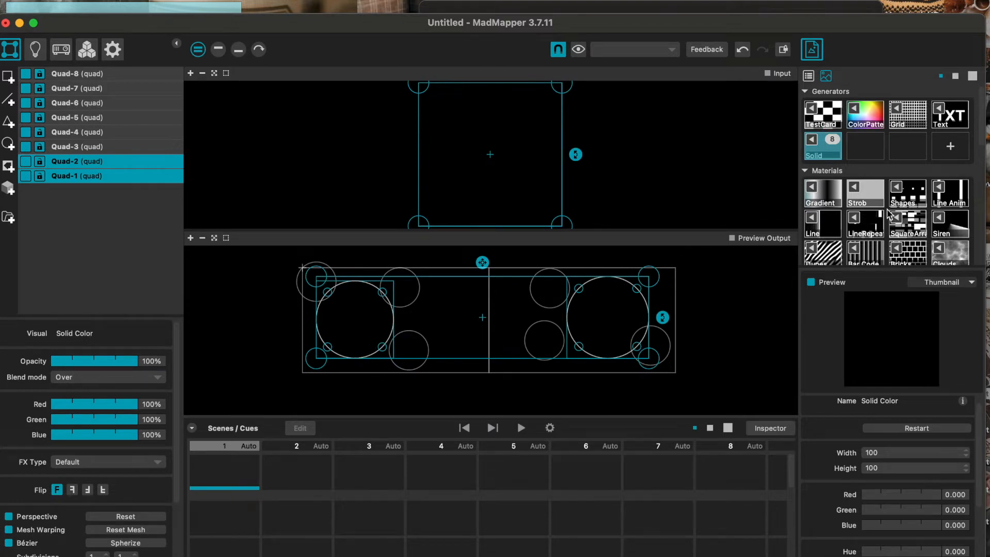
{"action": "scroll", "coordinate": [887, 212], "scroll_direction": "down", "scroll_amount": 5}
{"action": "left_click", "coordinate": [826, 178]}
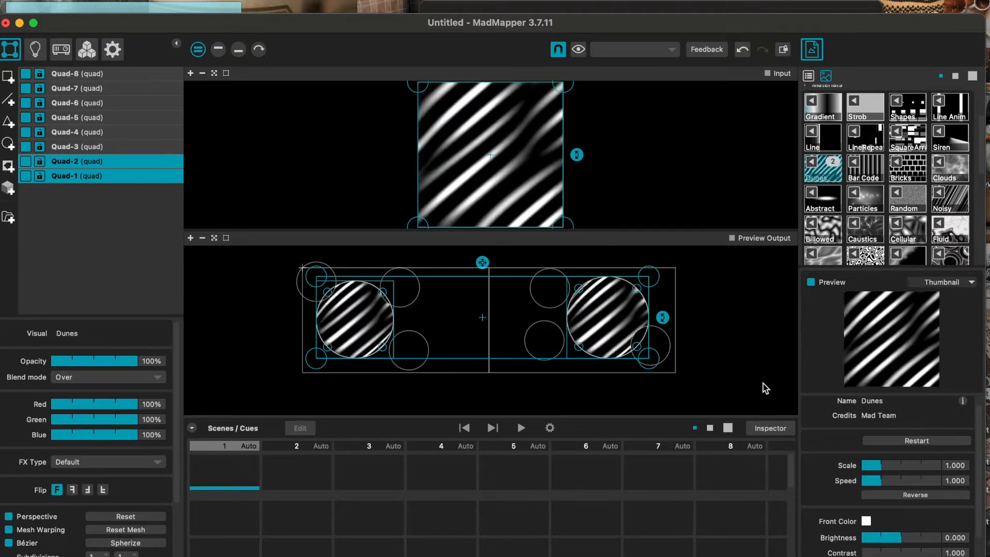
Try a smaller input region for the two Dunes circles, and undo the change
{"action": "scroll", "coordinate": [619, 187], "scroll_direction": "down", "scroll_amount": 2}
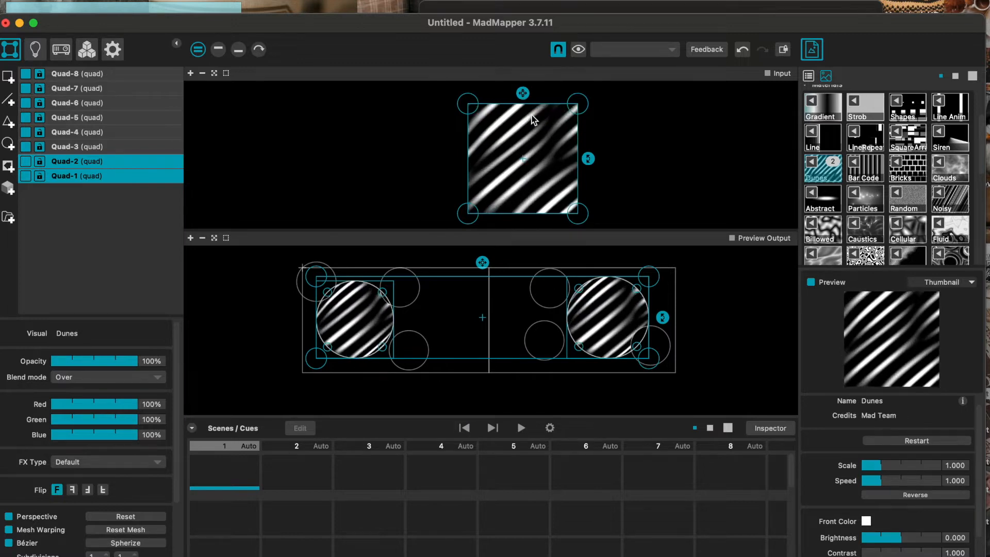
{"action": "left_click_drag", "start_coordinate": [532, 119], "coordinate": [487, 128]}
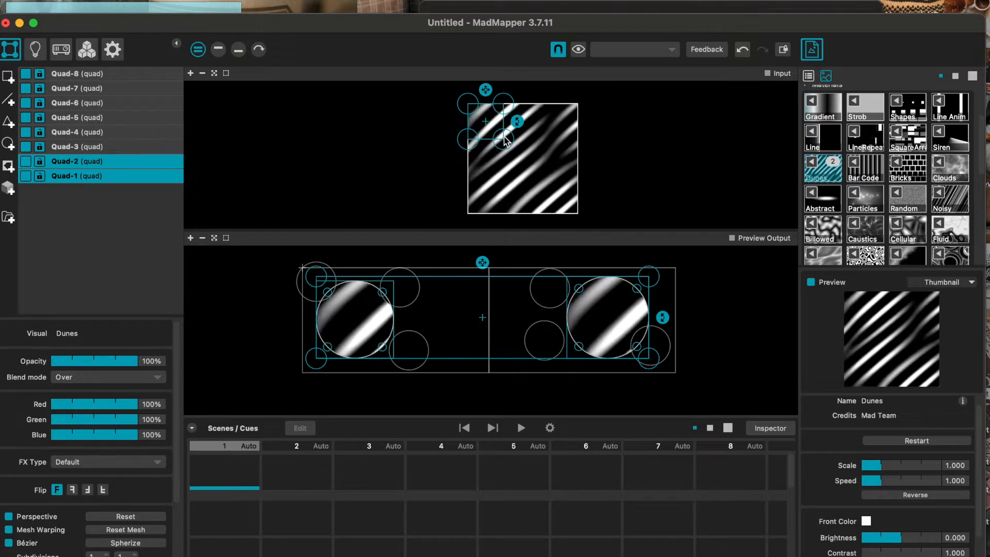
{"action": "key", "text": "super+z"}
{"action": "key", "text": "super+z"}
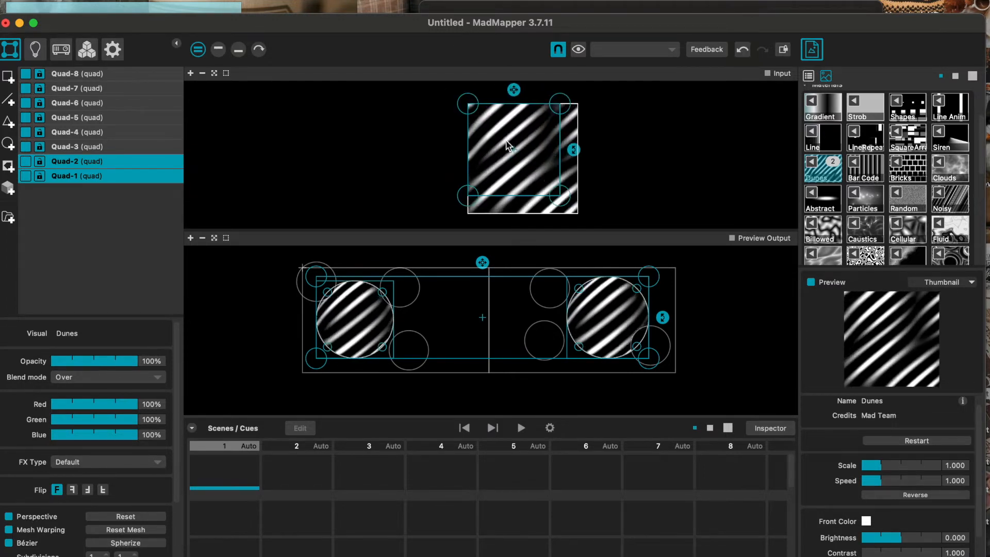
Try enlarging and rotating the large circles' input region, and realign it upright with the Dunes texture's edges
{"action": "left_click_drag", "start_coordinate": [513, 91], "coordinate": [514, 72]}
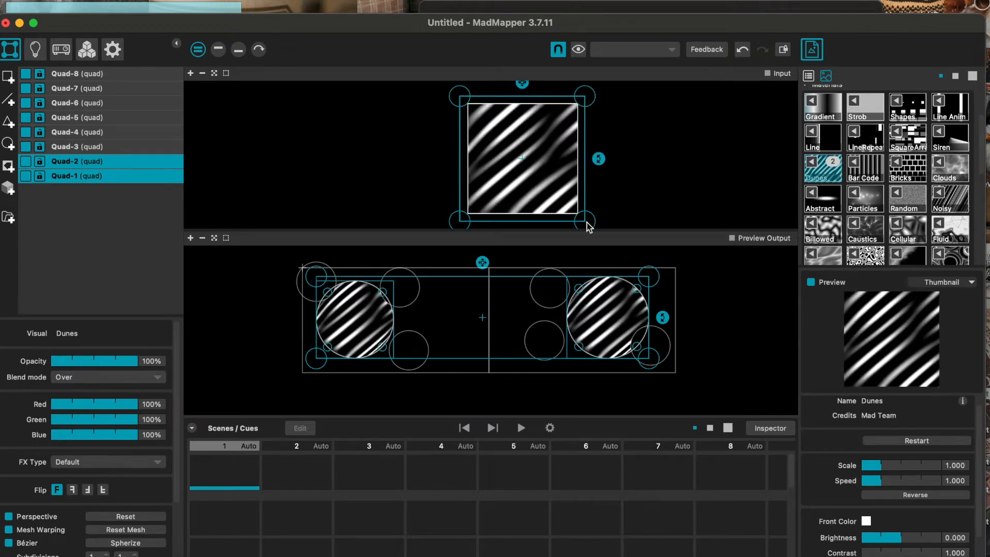
{"action": "left_click_drag", "start_coordinate": [519, 85], "coordinate": [518, 85]}
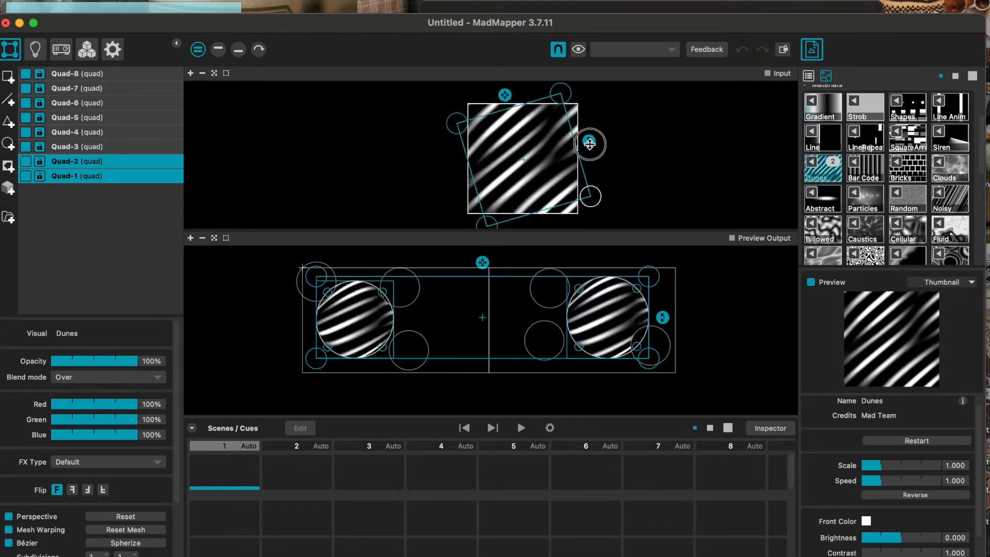
{"action": "left_click_drag", "start_coordinate": [603, 153], "coordinate": [606, 158]}
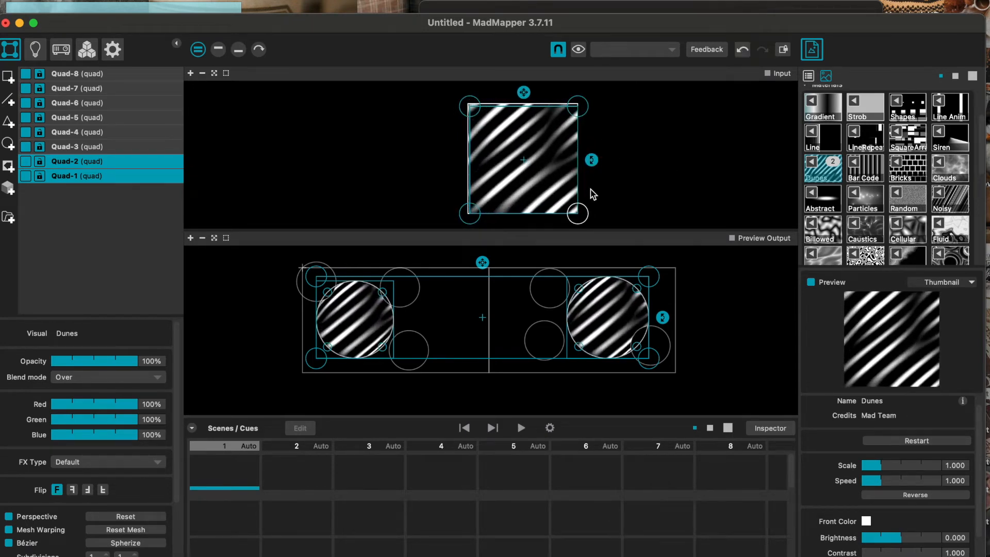
Deselect all surfaces and store the current look as a scene in the first cell of column 1
{"action": "left_click", "coordinate": [673, 290]}
{"action": "left_click", "coordinate": [551, 293]}
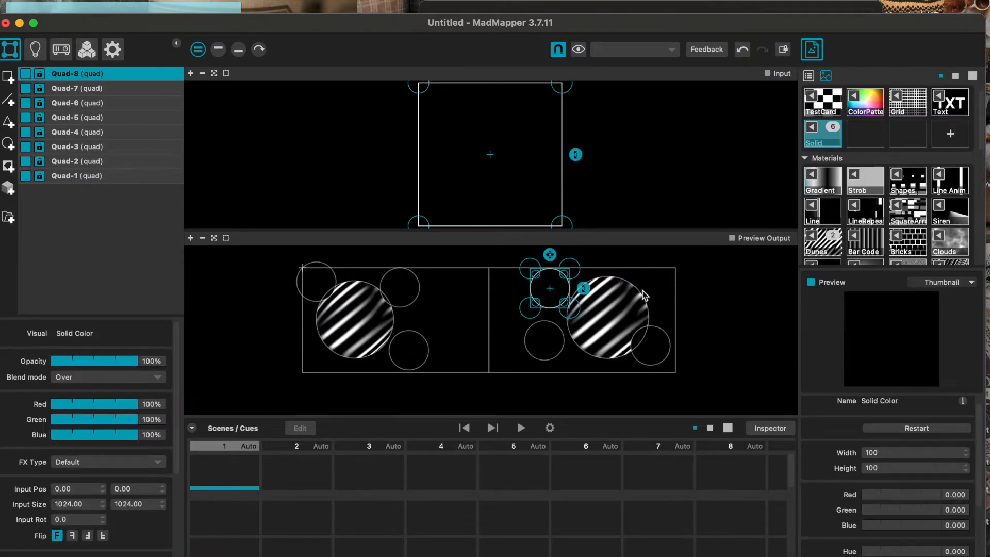
{"action": "left_click", "coordinate": [684, 257]}
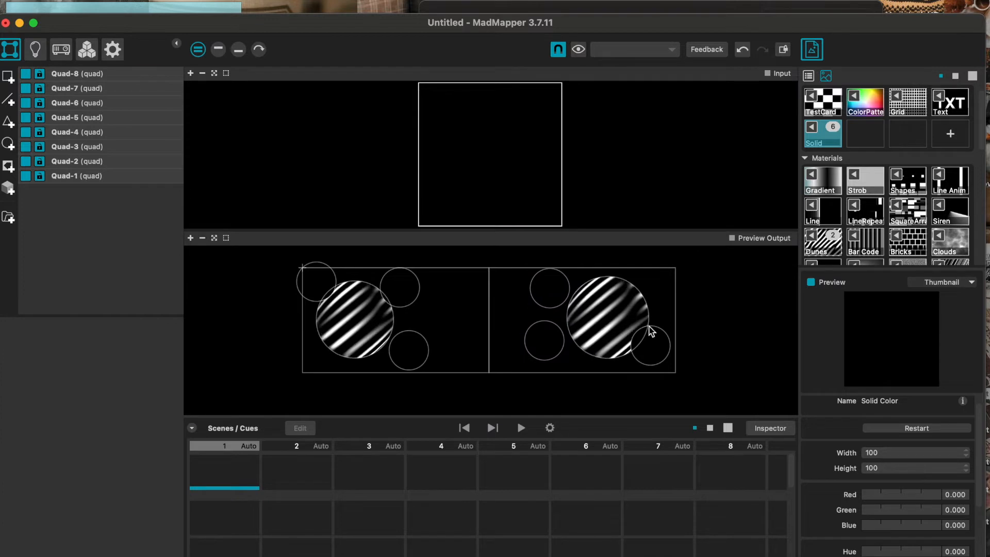
{"action": "mouse_move", "coordinate": [225, 474]}
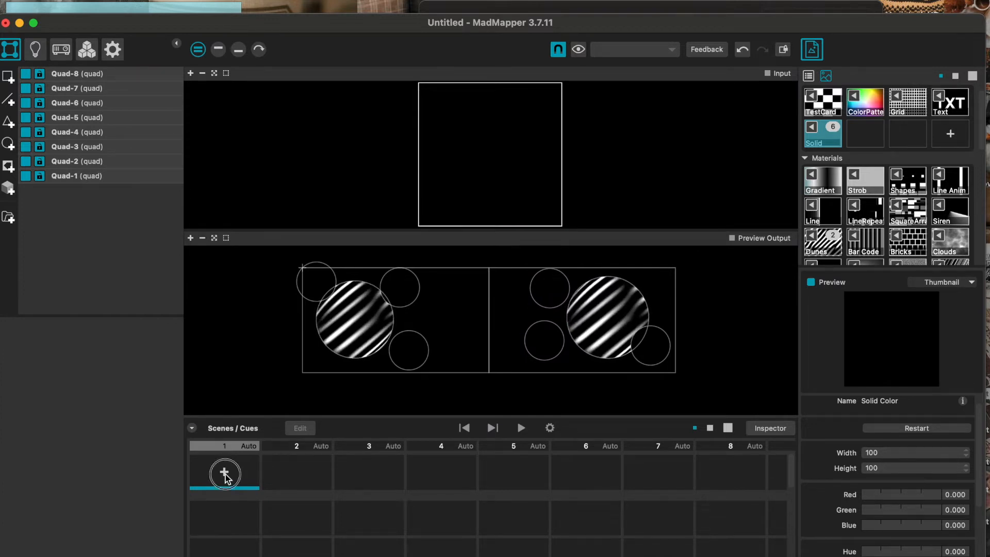
{"action": "left_click", "coordinate": [225, 473]}
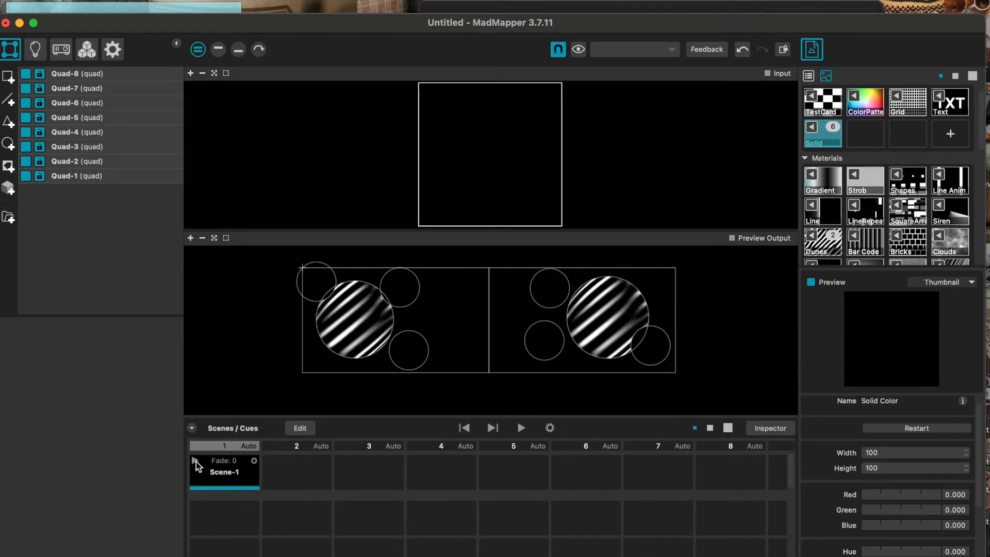
Apply the Line Anim material to all six small circles, Quad-3 to Quad-8, together
{"action": "left_click", "coordinate": [310, 295]}
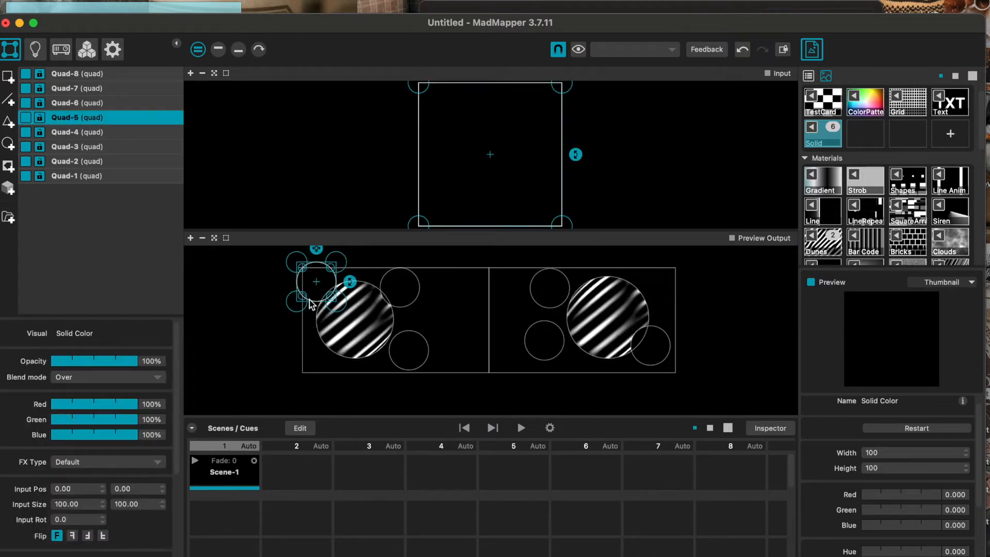
{"action": "left_click", "coordinate": [408, 306]}
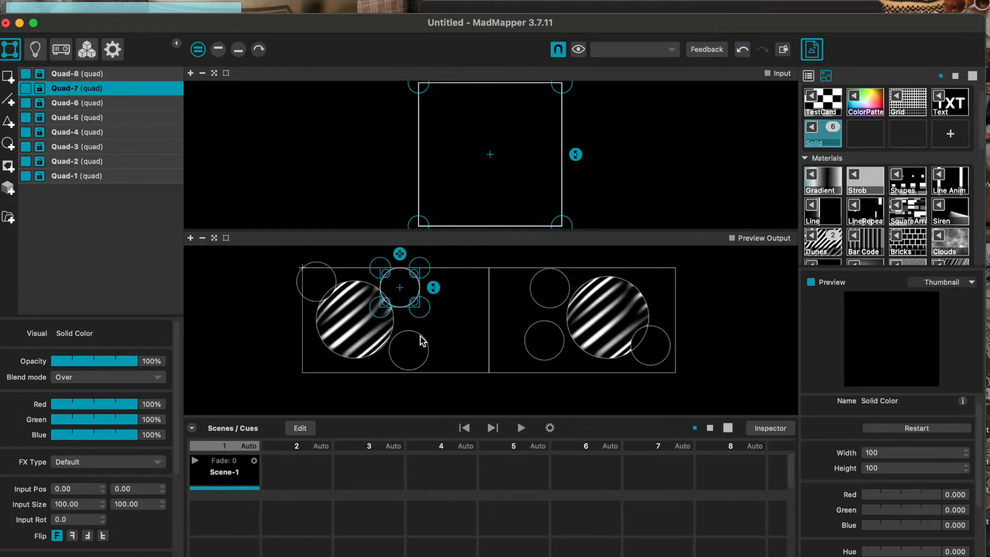
{"action": "left_click", "coordinate": [422, 340], "text": "shift"}
{"action": "left_click", "coordinate": [331, 277], "text": "shift"}
{"action": "left_click", "coordinate": [531, 283], "text": "shift"}
{"action": "left_click", "coordinate": [537, 346], "text": "shift"}
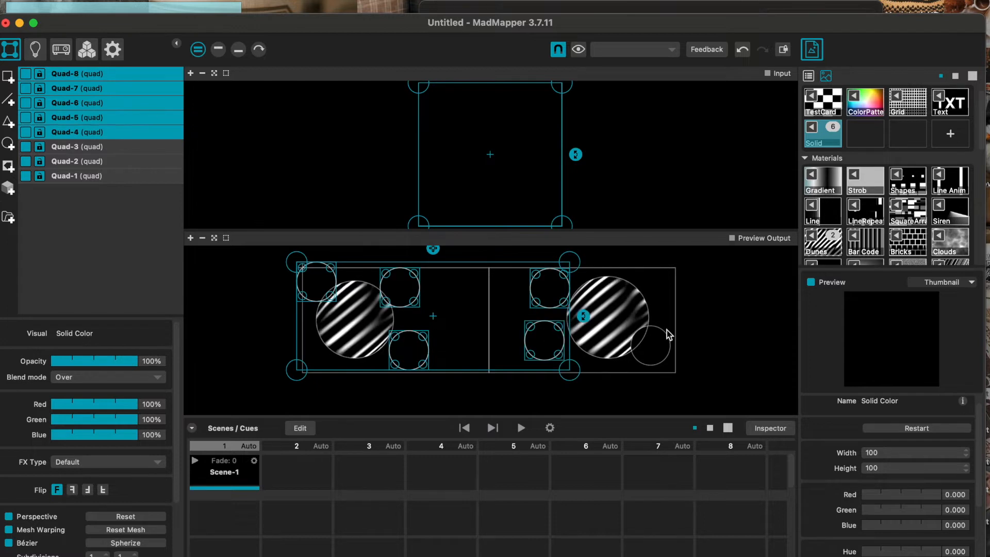
{"action": "left_click", "coordinate": [651, 345], "text": "shift"}
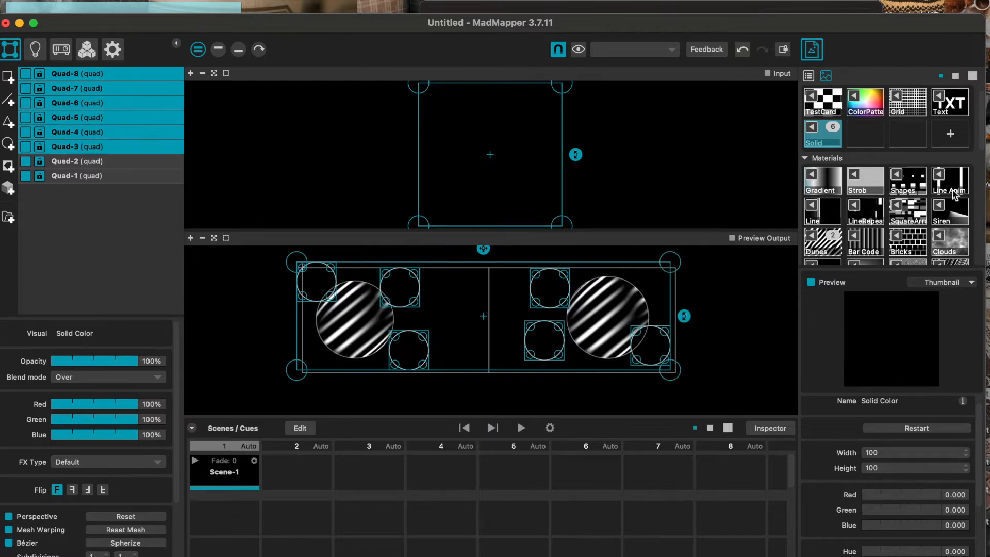
{"action": "left_click", "coordinate": [942, 184]}
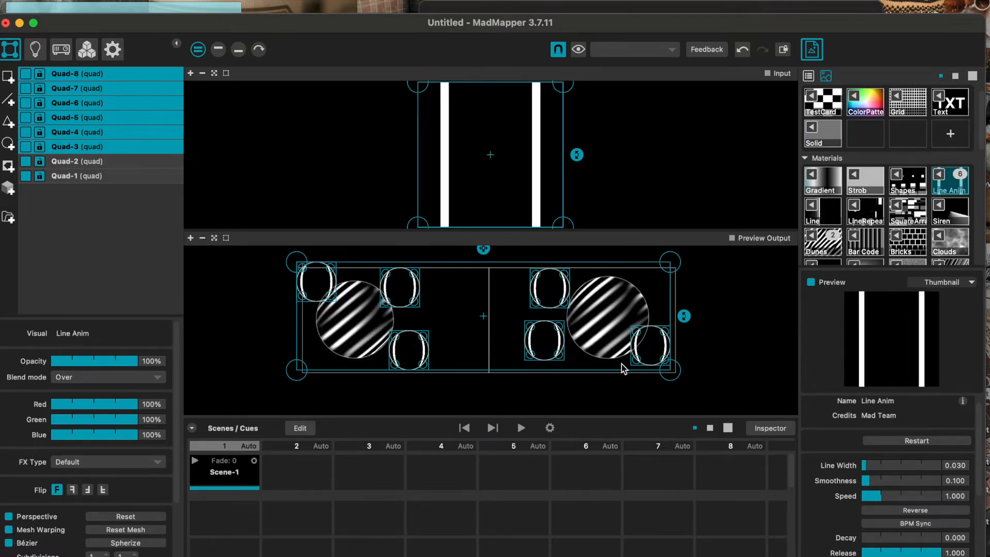
{"action": "scroll", "coordinate": [435, 316], "scroll_direction": "down", "scroll_amount": 1}
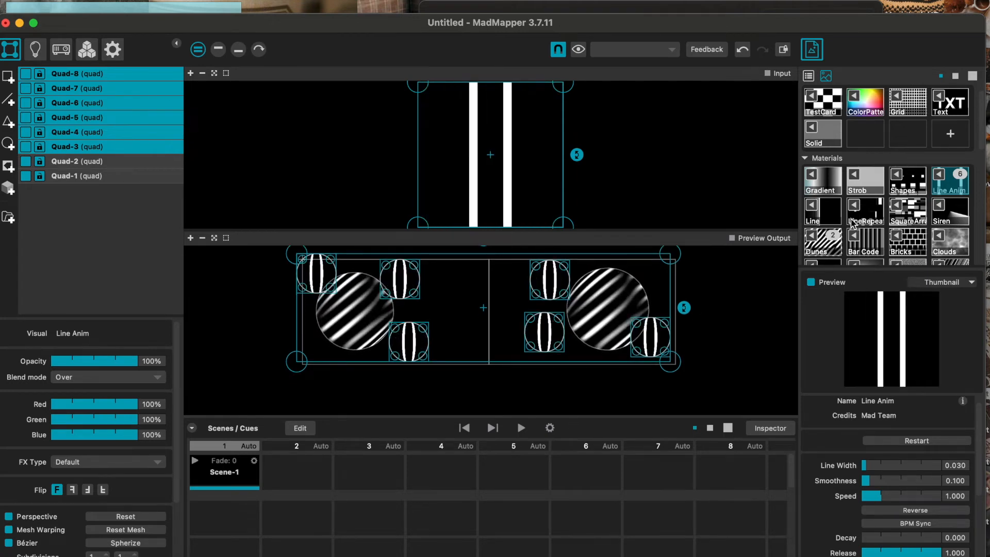
{"action": "scroll", "coordinate": [852, 222], "scroll_direction": "down", "scroll_amount": 3}
{"action": "scroll", "coordinate": [852, 223], "scroll_direction": "down", "scroll_amount": 3}
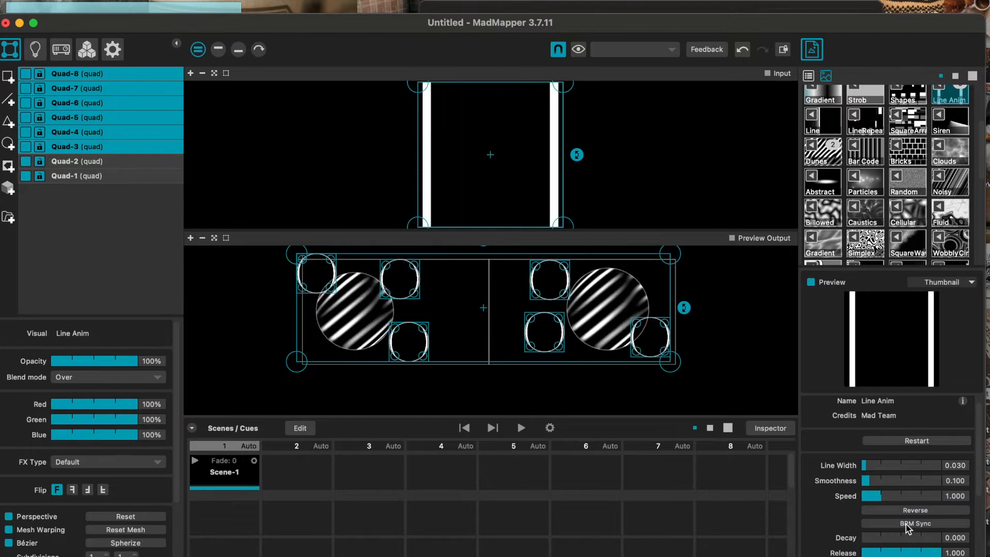
Replace the Line Anim material on the six small circles, Quad-3 to Quad-8, with the Particles material
{"action": "scroll", "coordinate": [909, 523], "scroll_direction": "down", "scroll_amount": 5}
{"action": "scroll", "coordinate": [908, 526], "scroll_direction": "up", "scroll_amount": 5}
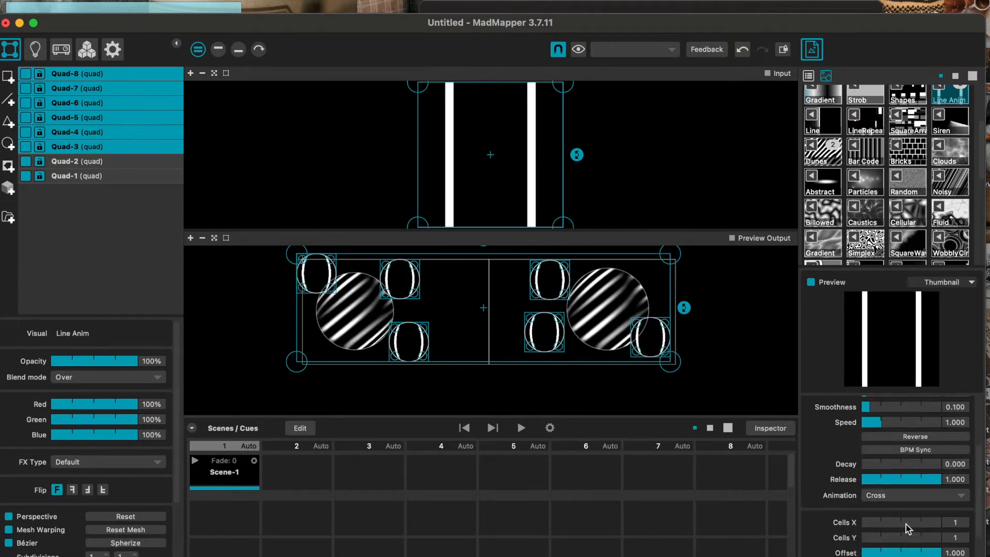
{"action": "left_click", "coordinate": [864, 182]}
Set the Particles material's Back Color to blue #0055ff and its ColorA to olive
{"action": "scroll", "coordinate": [892, 439], "scroll_direction": "down", "scroll_amount": 3}
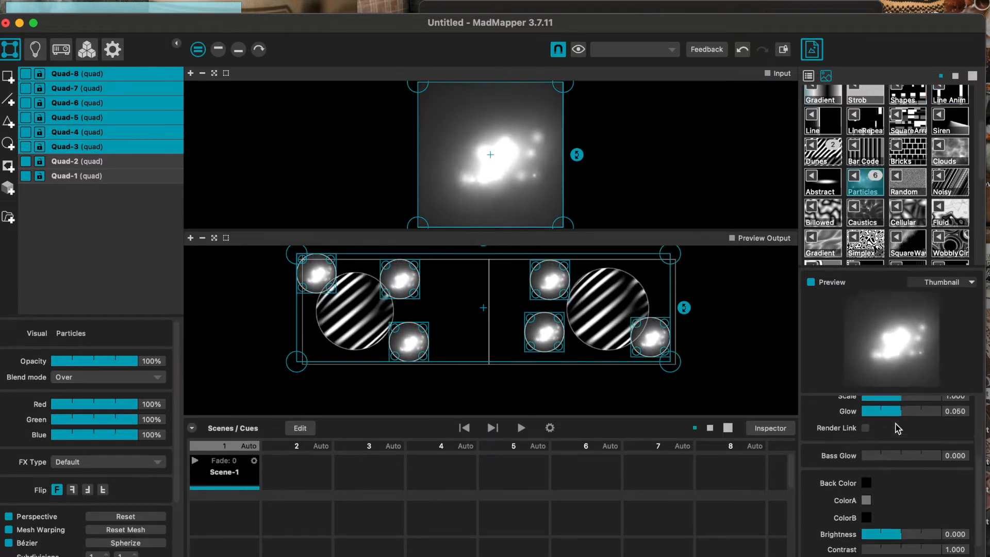
{"action": "left_click", "coordinate": [866, 476]}
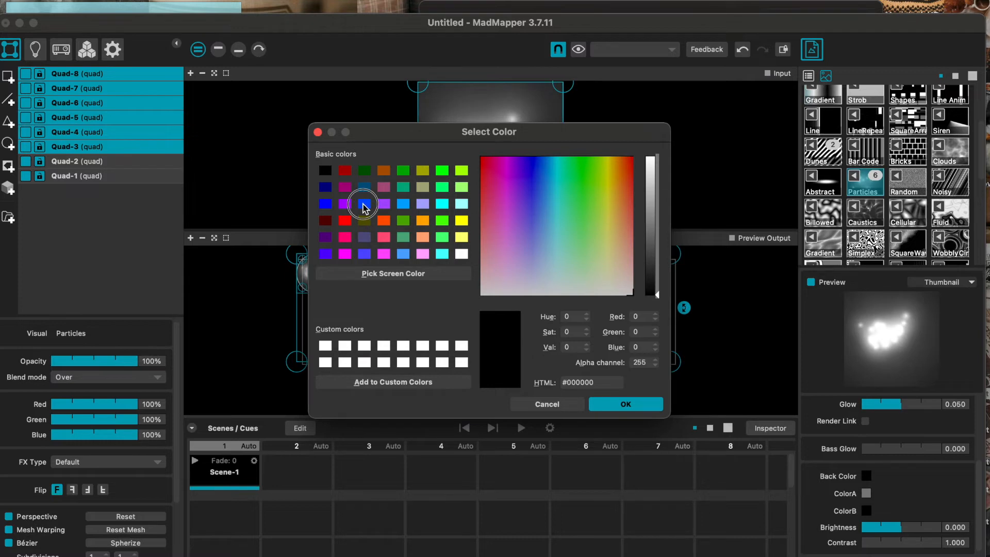
{"action": "left_click", "coordinate": [363, 203]}
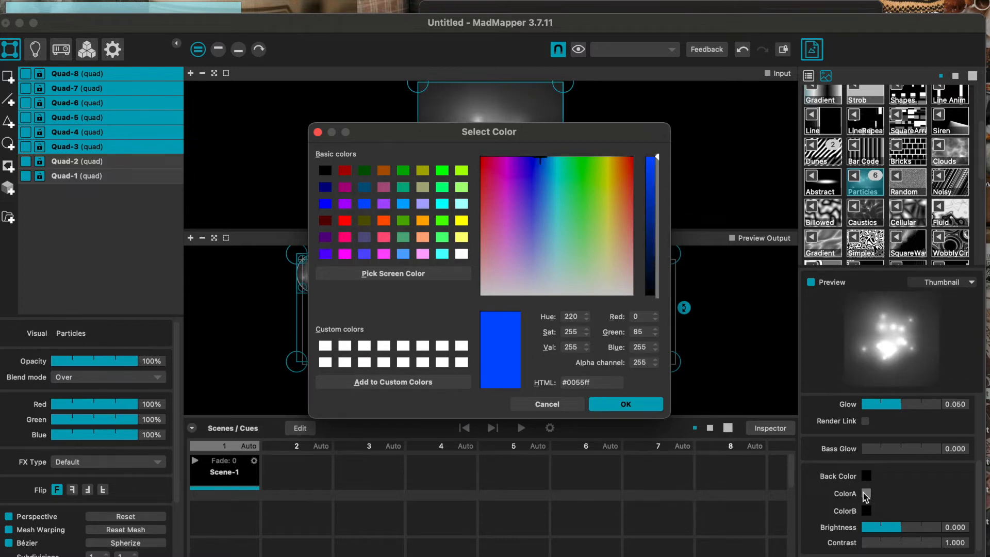
{"action": "left_click", "coordinate": [637, 405]}
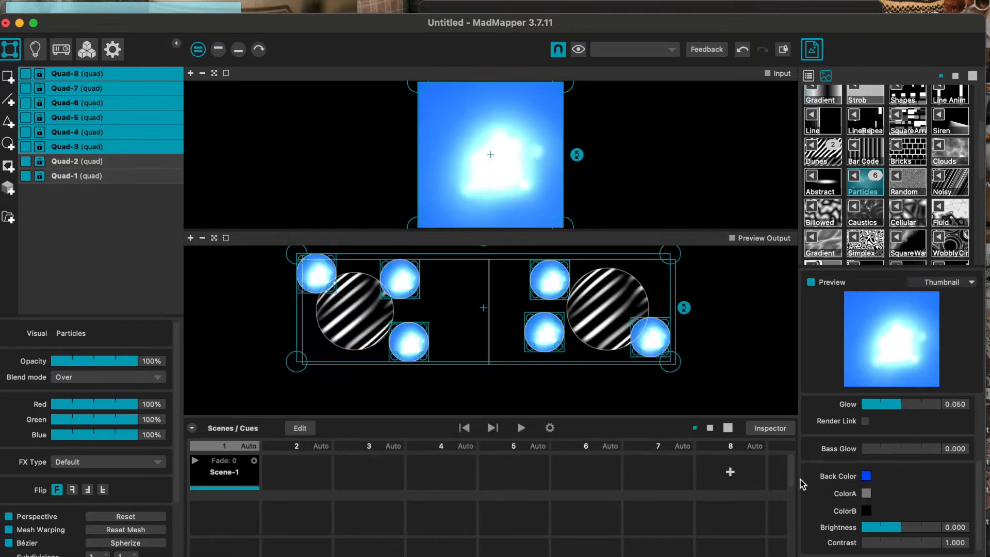
{"action": "left_click", "coordinate": [866, 493]}
{"action": "left_click", "coordinate": [606, 194]}
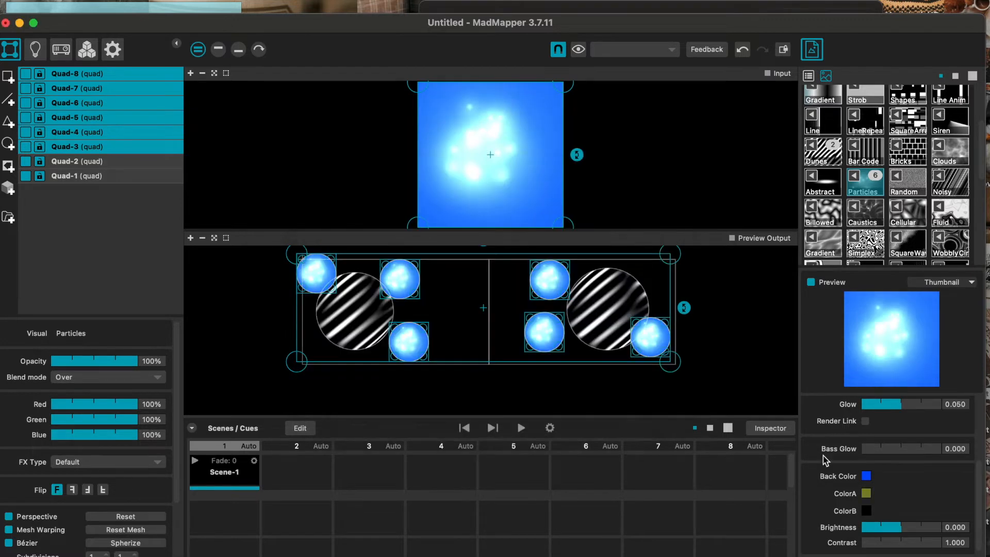
Set the Particles material's ColorB to purple #aa55ff and store the look as a scene in the first cell of column 2
{"action": "left_click", "coordinate": [866, 510]}
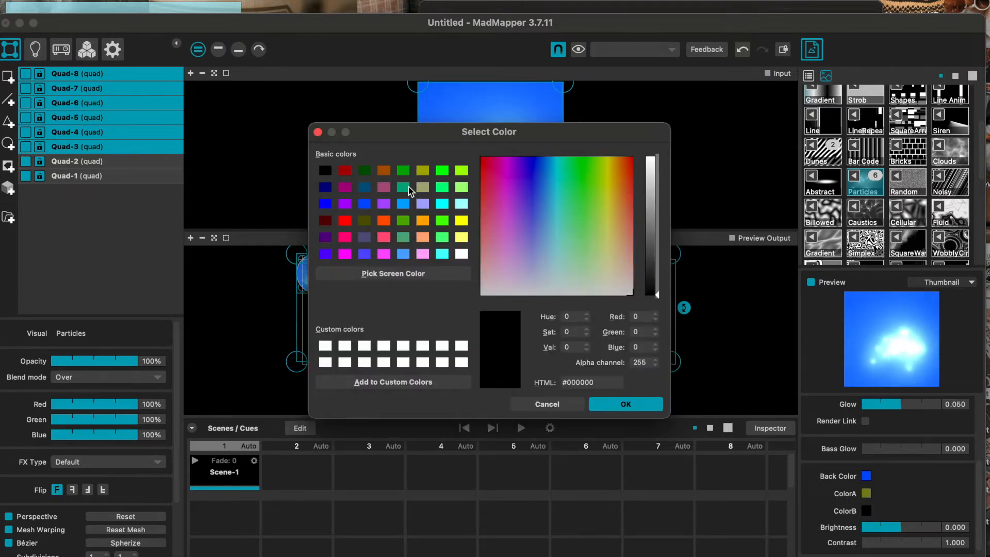
{"action": "left_click", "coordinate": [384, 203]}
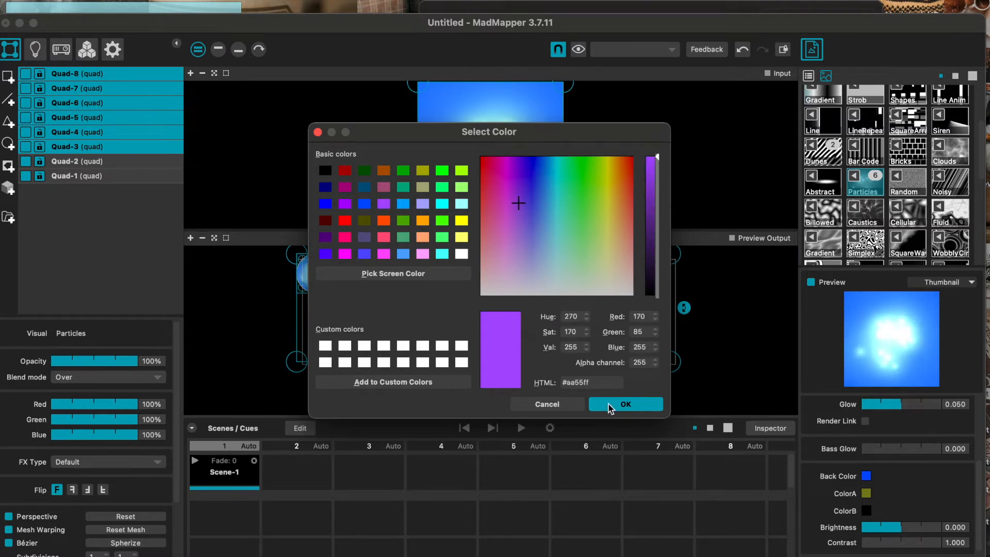
{"action": "left_click", "coordinate": [626, 404]}
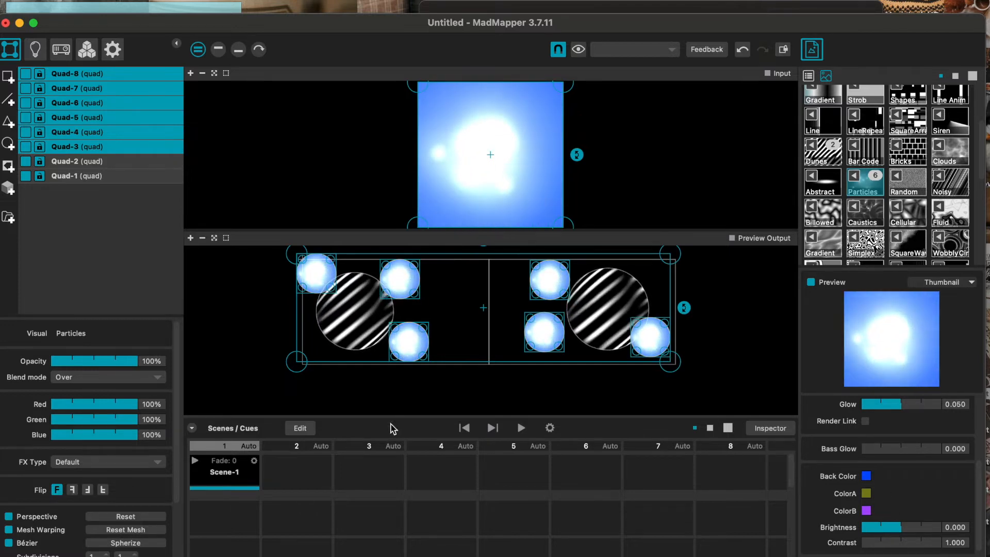
{"action": "left_click", "coordinate": [295, 470]}
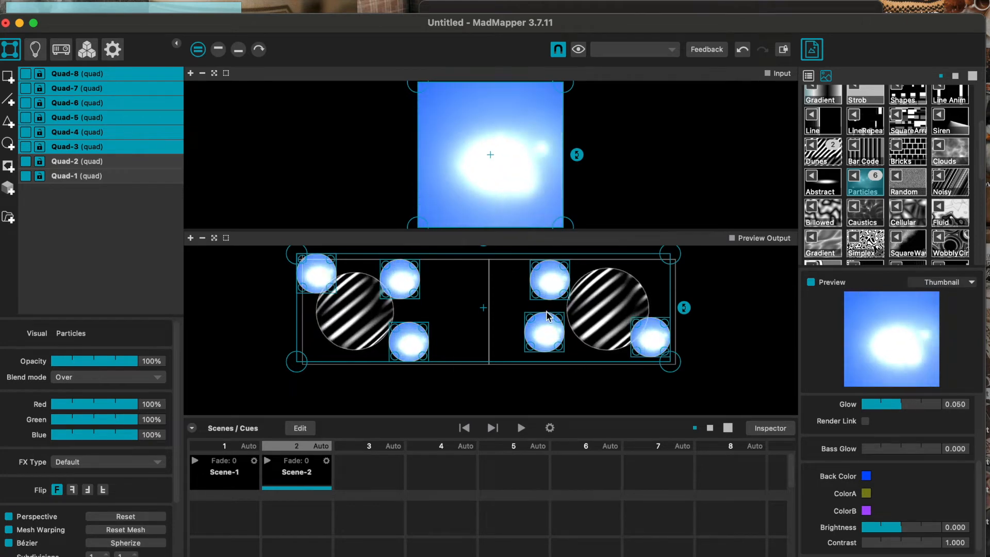
Assign the Solid generator to the six selected small circles
{"action": "scroll", "coordinate": [547, 312], "scroll_direction": "down", "scroll_amount": 1}
{"action": "scroll", "coordinate": [548, 316], "scroll_direction": "up", "scroll_amount": 2}
{"action": "scroll", "coordinate": [894, 140], "scroll_direction": "up", "scroll_amount": 5}
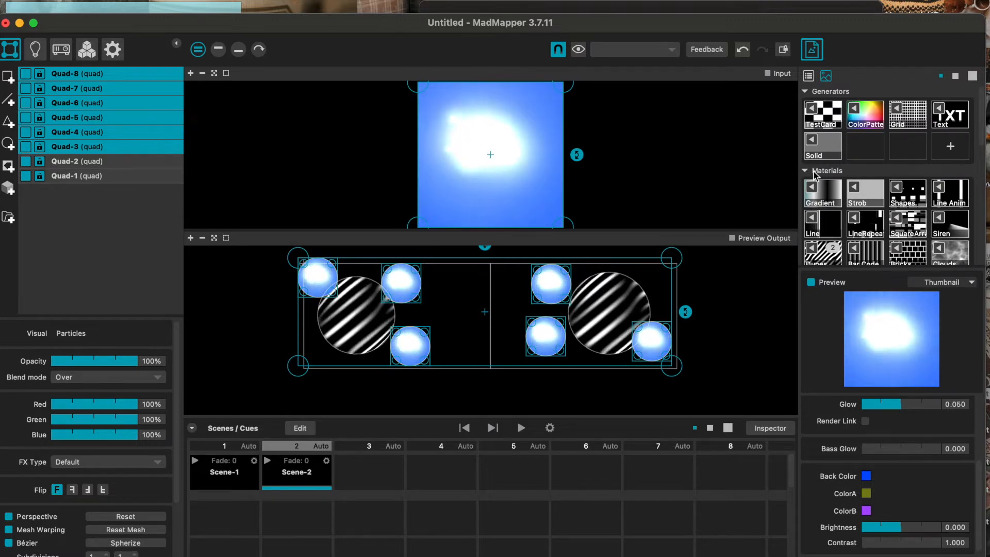
{"action": "left_click", "coordinate": [816, 143]}
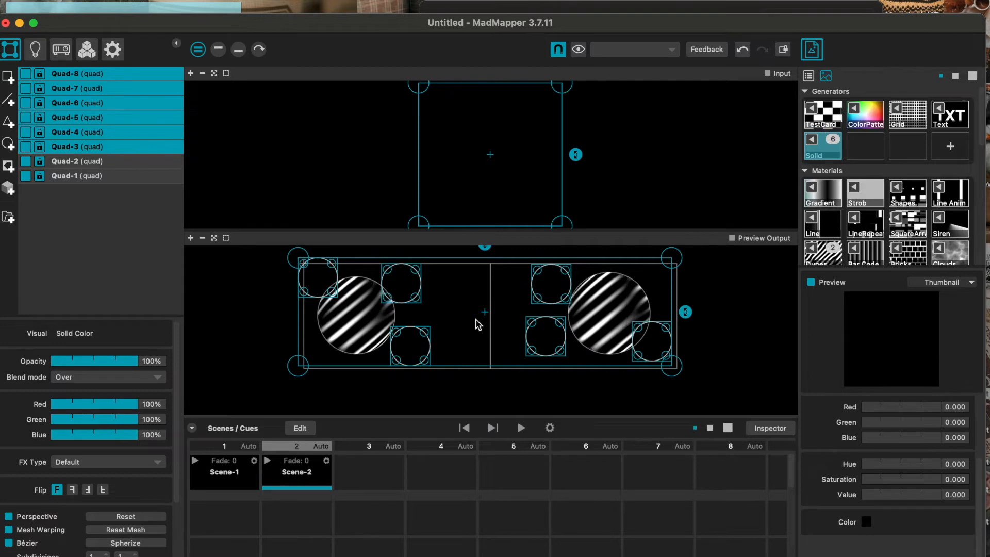
Assign the Solid generator to all eight circles, store the look as a scene in column 3, and deselect the surfaces
{"action": "left_click", "coordinate": [255, 328]}
{"action": "left_click_drag", "start_coordinate": [255, 328], "coordinate": [702, 289]}
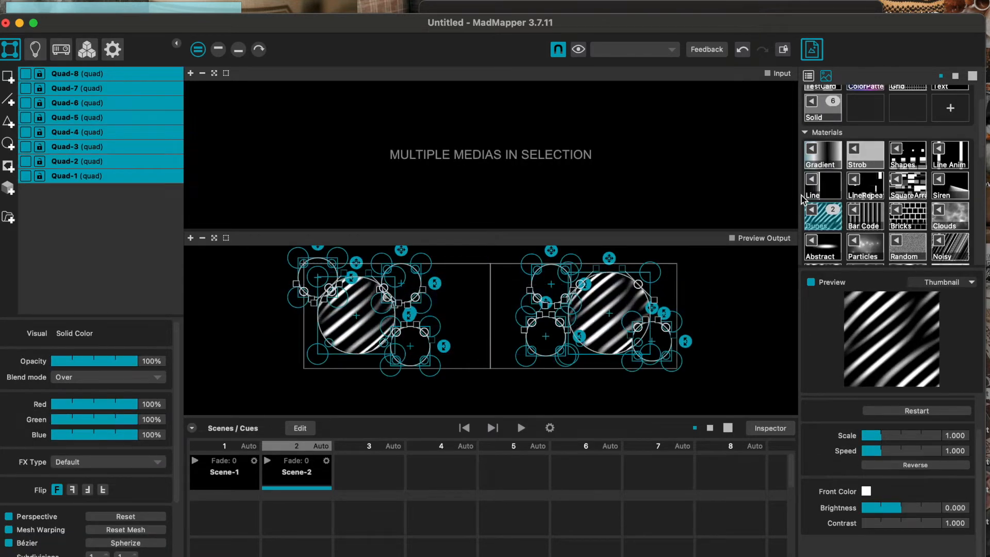
{"action": "scroll", "coordinate": [816, 181], "scroll_direction": "up", "scroll_amount": 3}
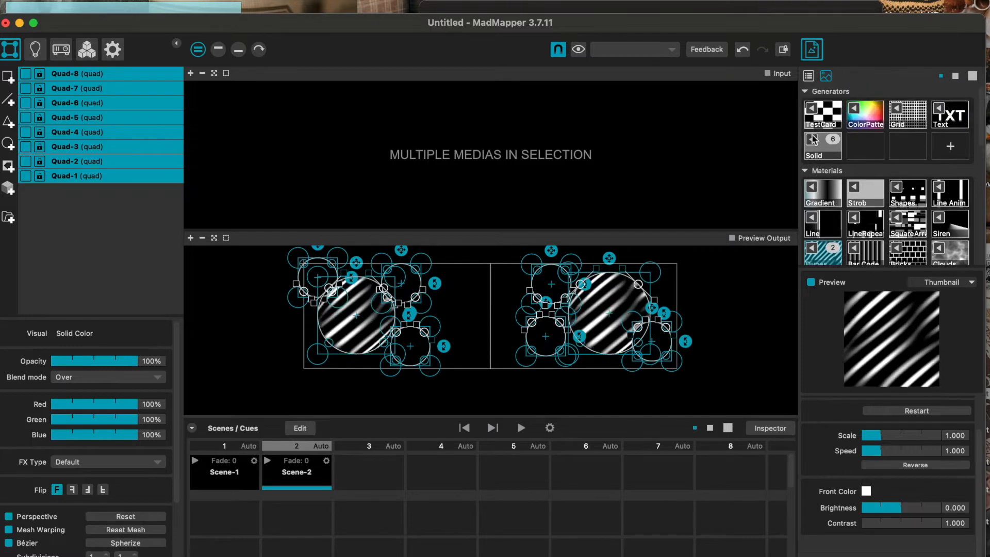
{"action": "left_click", "coordinate": [822, 144]}
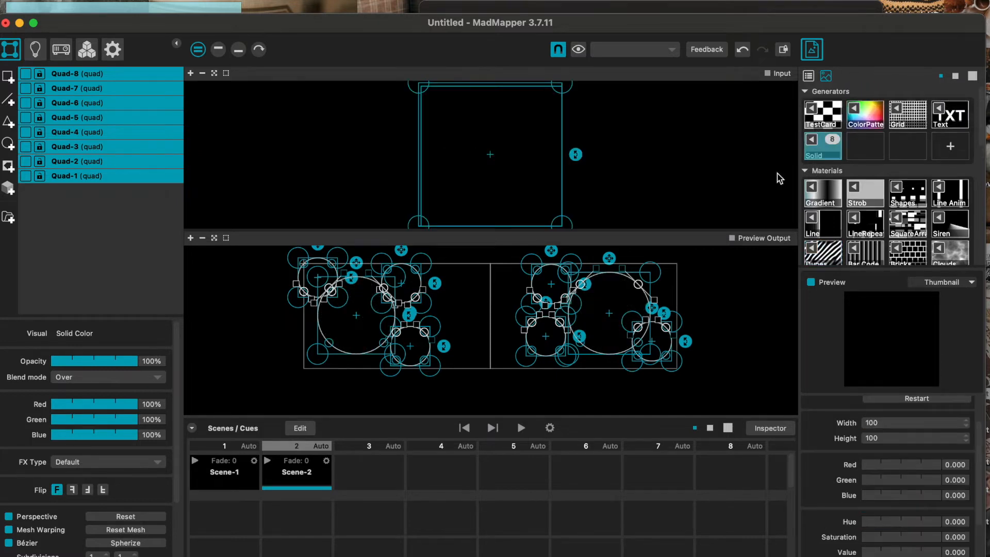
{"action": "left_click", "coordinate": [369, 473]}
{"action": "left_click", "coordinate": [248, 387]}
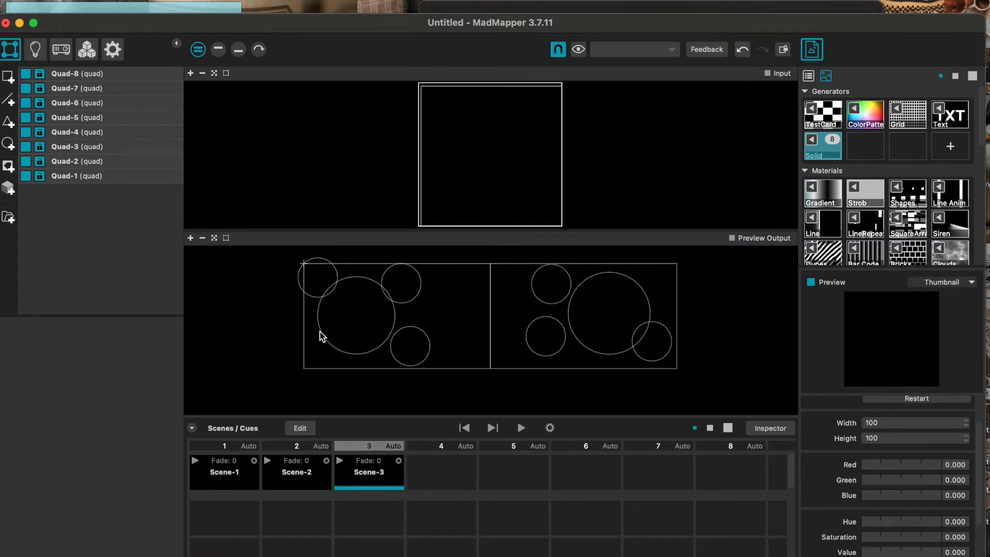
Add a lines surface and draw the word SEND with straight segments across the middle of the output
{"action": "left_click", "coordinate": [11, 101]}
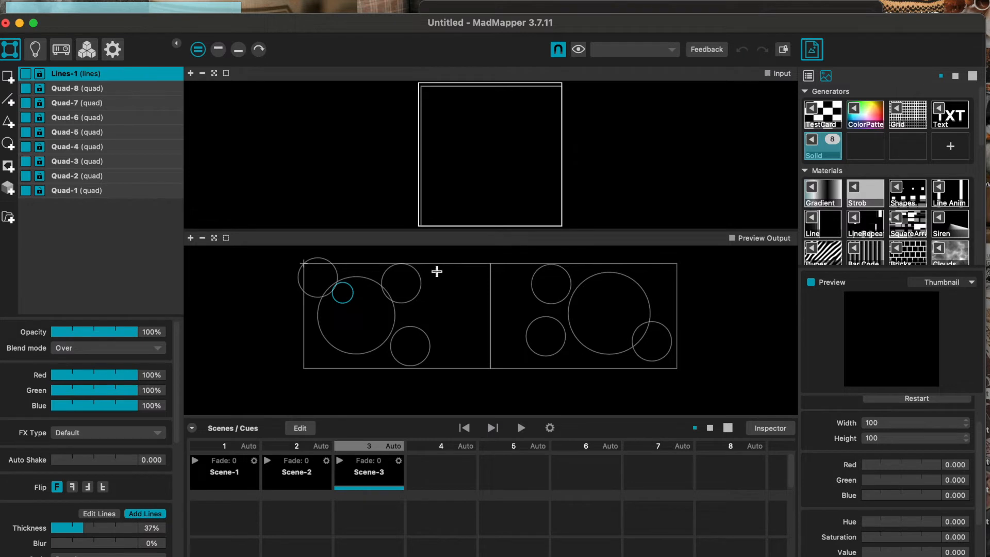
{"action": "left_click_drag", "start_coordinate": [451, 272], "coordinate": [425, 272]}
{"action": "left_click_drag", "start_coordinate": [425, 272], "coordinate": [425, 313]}
{"action": "left_click_drag", "start_coordinate": [425, 313], "coordinate": [452, 314]}
{"action": "left_click_drag", "start_coordinate": [452, 313], "coordinate": [451, 350]}
{"action": "left_click_drag", "start_coordinate": [451, 350], "coordinate": [424, 351]}
{"action": "left_click_drag", "start_coordinate": [423, 351], "coordinate": [423, 335]}
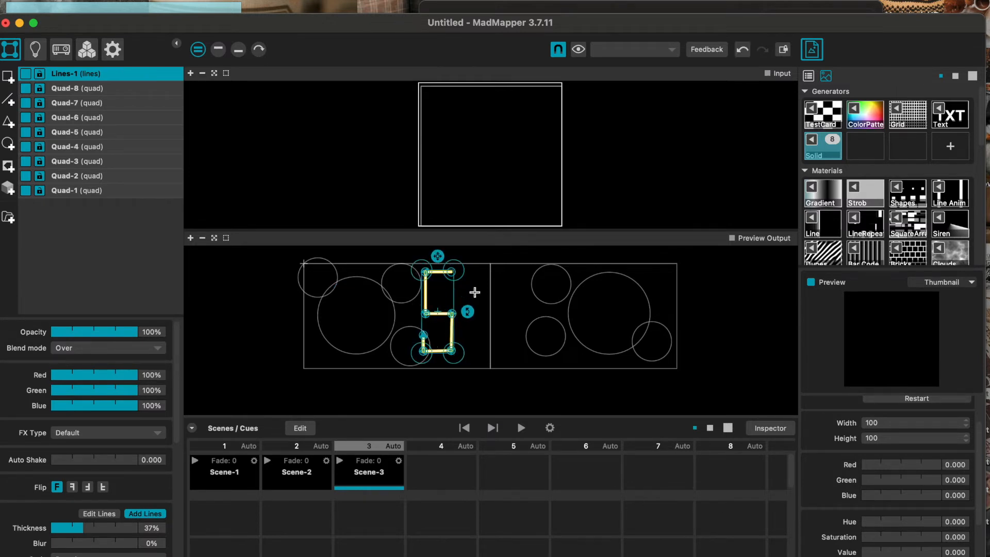
{"action": "left_click_drag", "start_coordinate": [468, 275], "coordinate": [469, 355]}
{"action": "left_click_drag", "start_coordinate": [468, 355], "coordinate": [490, 355]}
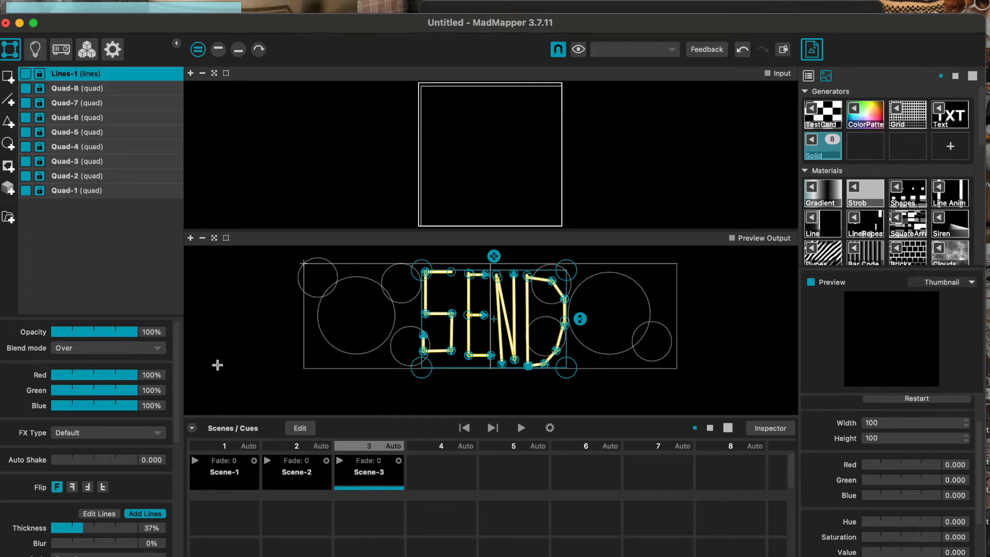
Enable the Serpentine Anim1 on the SEND lines with speed 88%, offset 43% and repeat 2
{"action": "scroll", "coordinate": [68, 364], "scroll_direction": "down", "scroll_amount": 2}
{"action": "scroll", "coordinate": [68, 364], "scroll_direction": "down", "scroll_amount": 10}
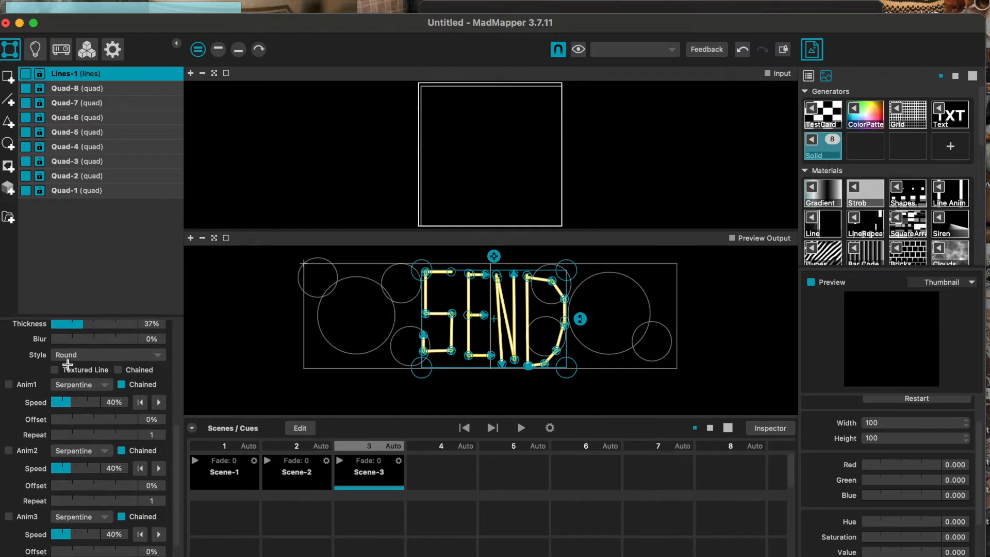
{"action": "left_click", "coordinate": [8, 366]}
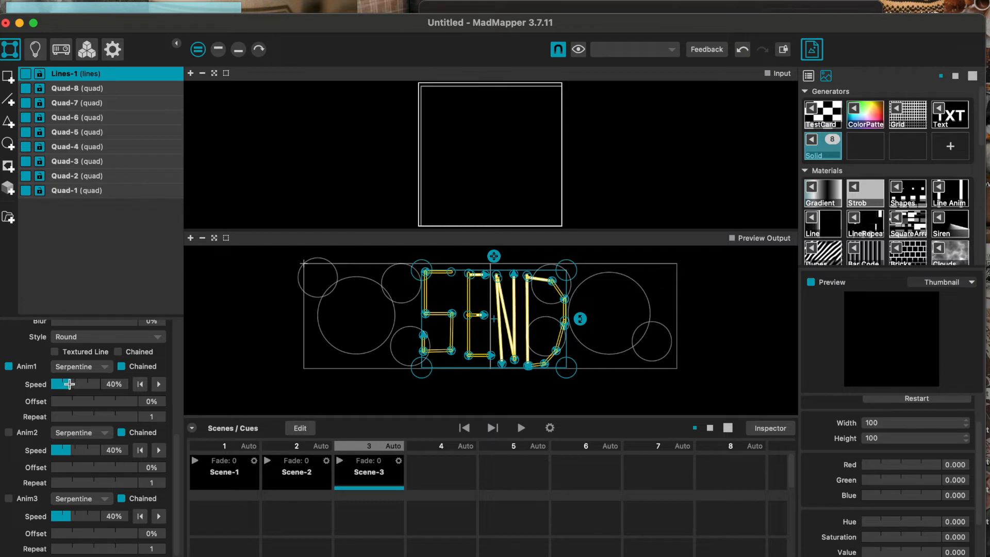
{"action": "left_click_drag", "start_coordinate": [69, 384], "coordinate": [93, 385]}
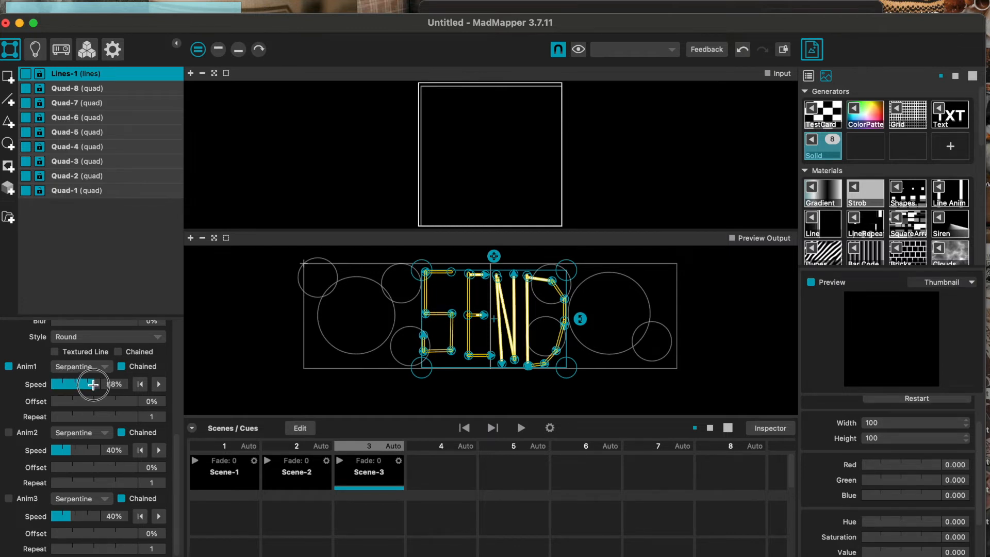
{"action": "left_click", "coordinate": [58, 401]}
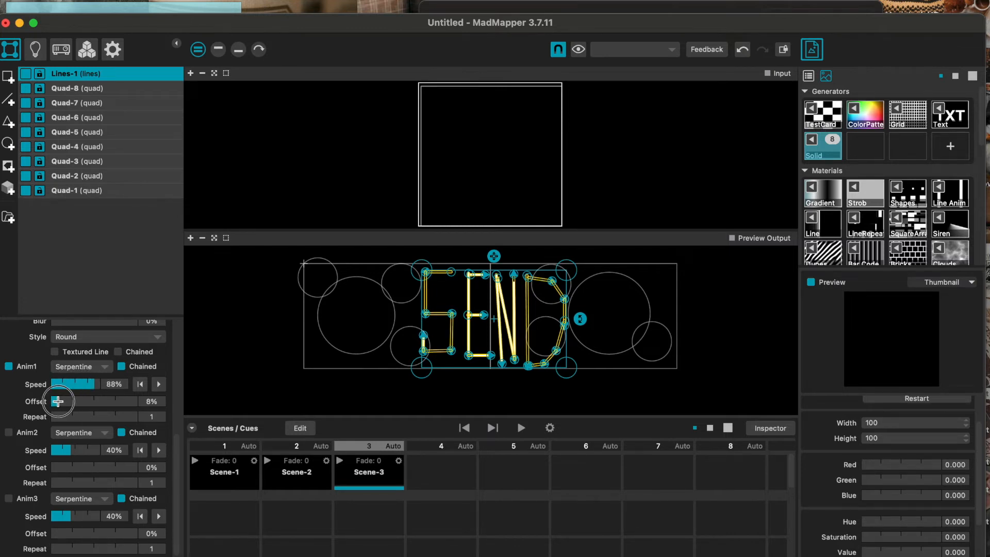
{"action": "mouse_move", "coordinate": [57, 402]}
{"action": "left_mouse_down"}
{"action": "mouse_move", "coordinate": [88, 401]}
{"action": "mouse_move", "coordinate": [96, 416]}
{"action": "mouse_move", "coordinate": [54, 419]}
{"action": "left_mouse_up"}
{"action": "left_click", "coordinate": [62, 416]}
Set the SEND lines' thickness to 59% and Auto Shake to 0.220
{"action": "scroll", "coordinate": [71, 419], "scroll_direction": "up", "scroll_amount": 5}
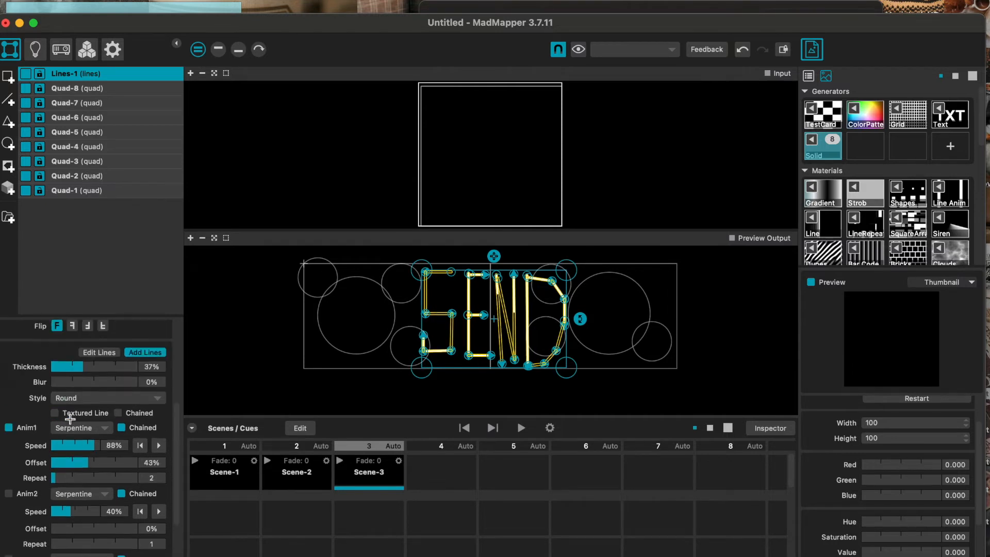
{"action": "mouse_move", "coordinate": [82, 407]}
{"action": "left_mouse_down"}
{"action": "mouse_move", "coordinate": [102, 407]}
{"action": "mouse_move", "coordinate": [69, 421]}
{"action": "left_mouse_up"}
{"action": "scroll", "coordinate": [74, 352], "scroll_direction": "up", "scroll_amount": 4}
{"action": "scroll", "coordinate": [91, 389], "scroll_direction": "up", "scroll_amount": 2}
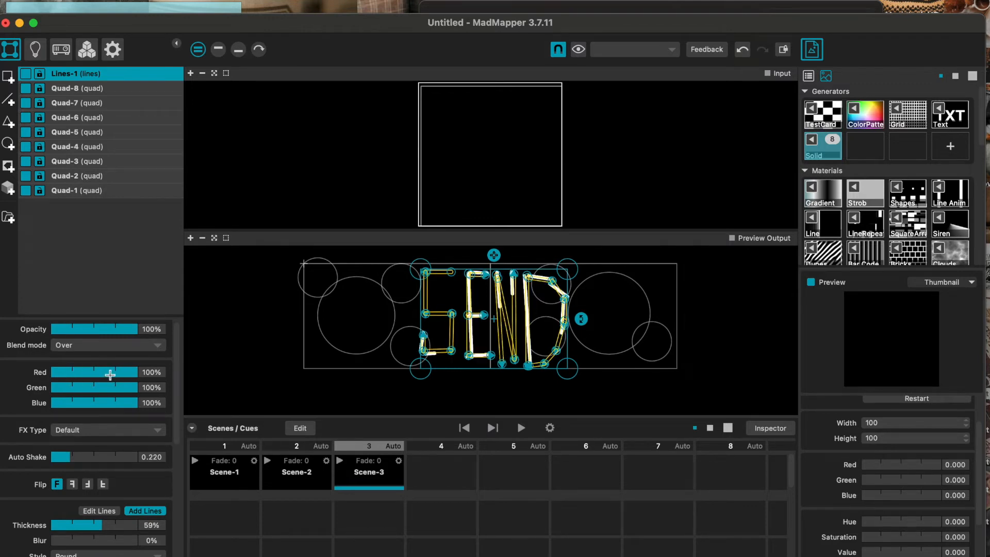
Make the SEND lines red with Green and Blue at 0%, and store the look as a scene in column 4
{"action": "left_click_drag", "start_coordinate": [126, 388], "coordinate": [31, 388]}
{"action": "left_click_drag", "start_coordinate": [125, 402], "coordinate": [28, 407]}
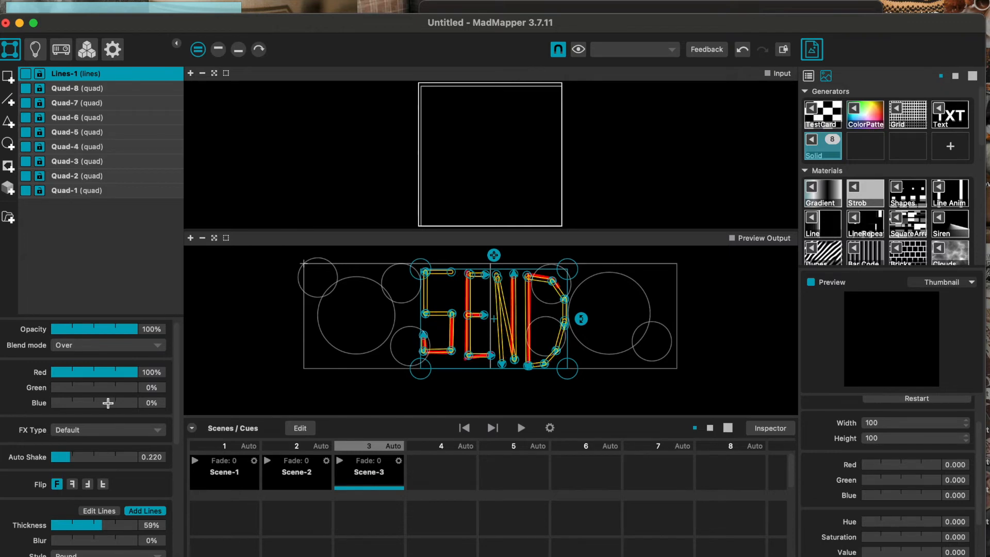
{"action": "scroll", "coordinate": [108, 403], "scroll_direction": "down", "scroll_amount": 4}
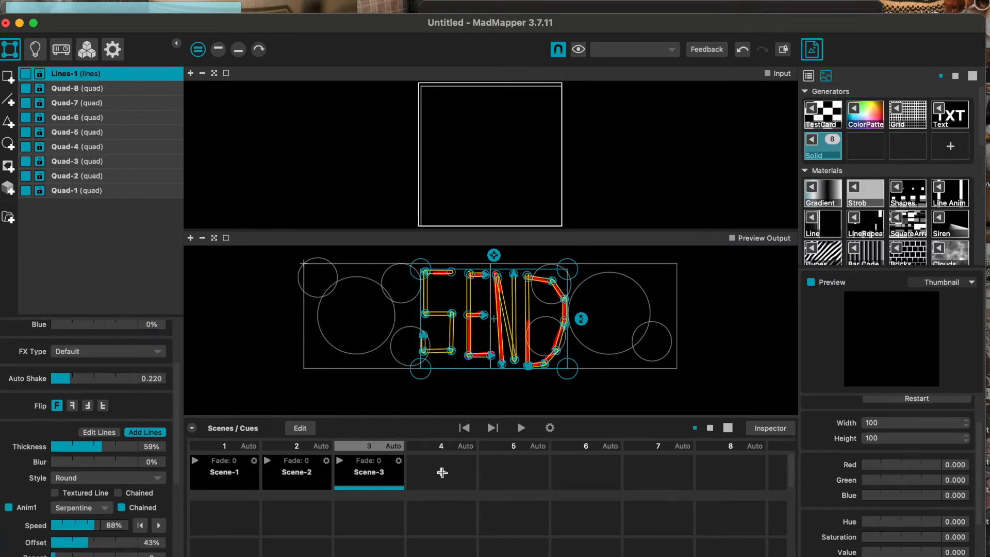
{"action": "left_click", "coordinate": [441, 472]}
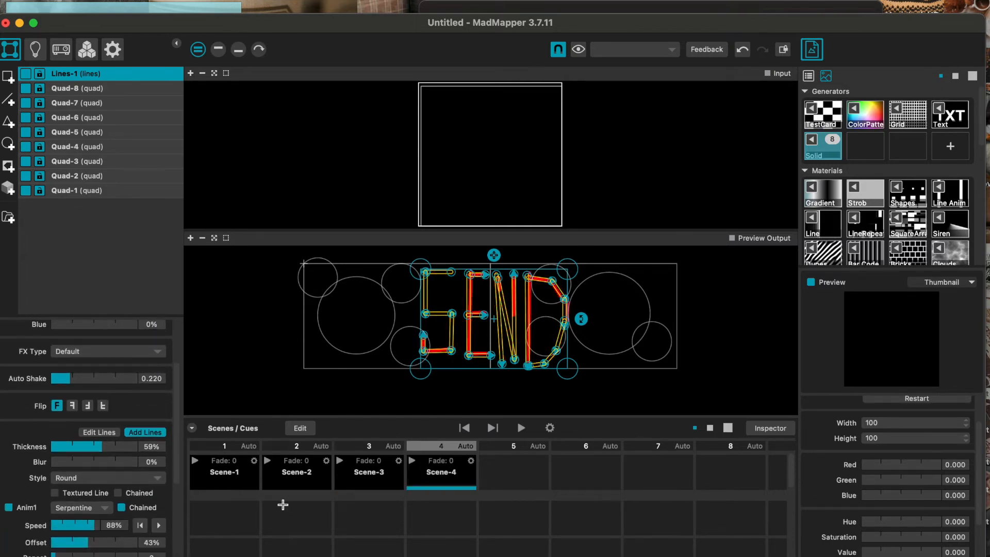
Play Scene-1 through Scene-4 in order to review the stored looks, and return to Scene-3
{"action": "left_click", "coordinate": [195, 460]}
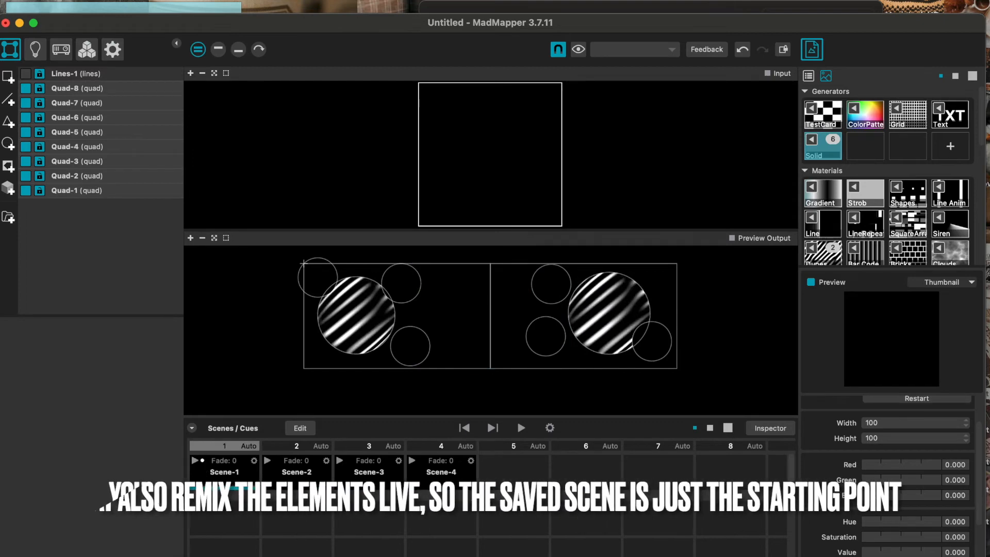
{"action": "left_click", "coordinate": [267, 460]}
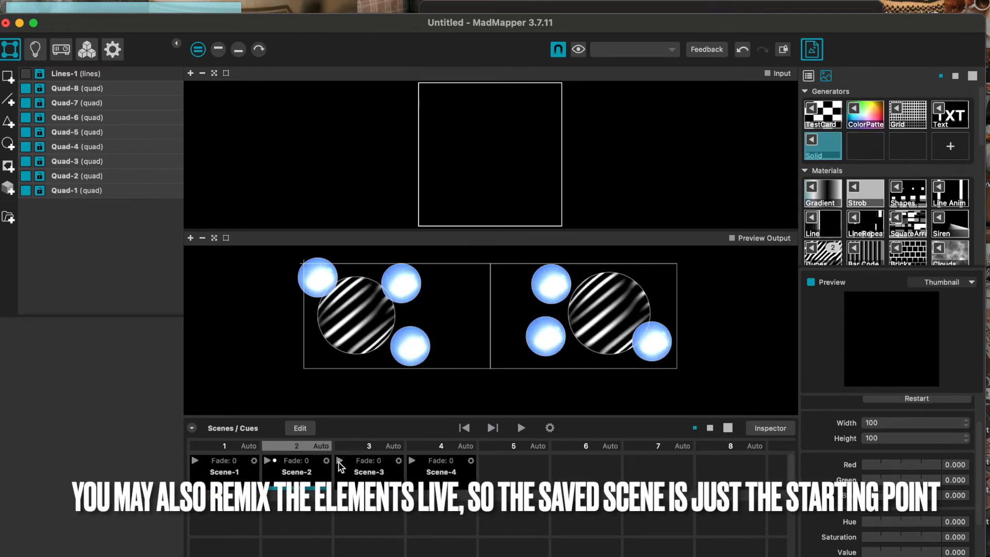
{"action": "left_click", "coordinate": [339, 461]}
{"action": "left_click", "coordinate": [412, 461]}
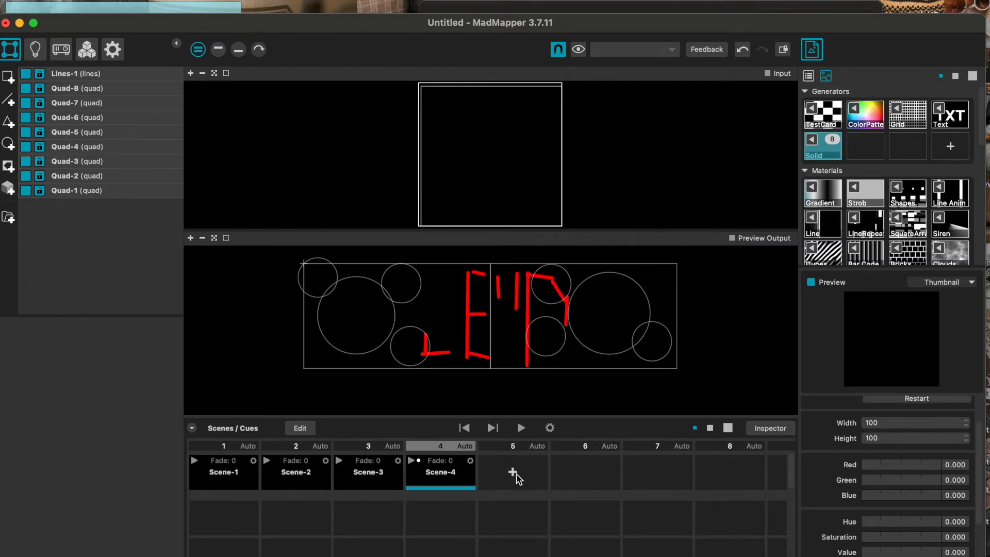
{"action": "left_click", "coordinate": [348, 465]}
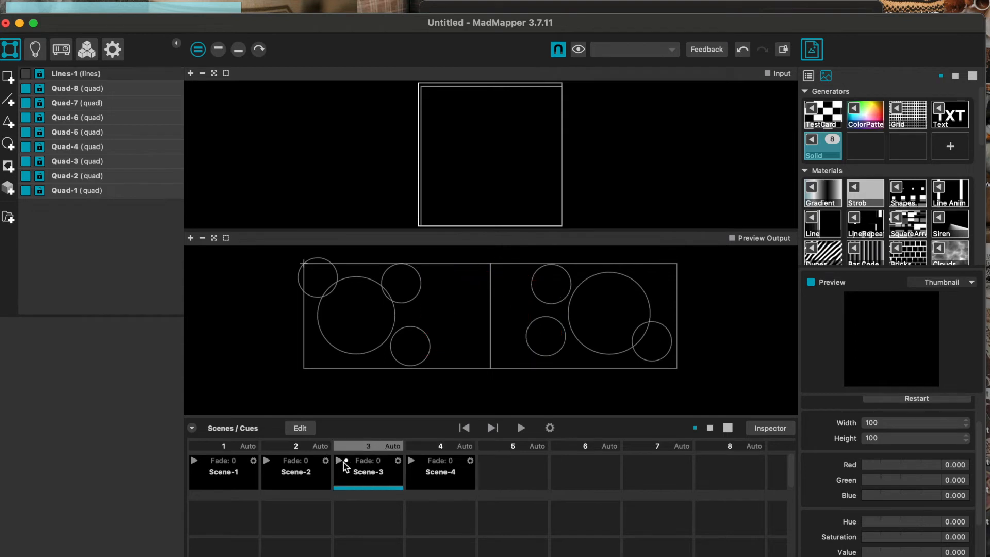
Select the two large circles, Quad-1 and Quad-2, together
{"action": "left_click", "coordinate": [355, 354]}
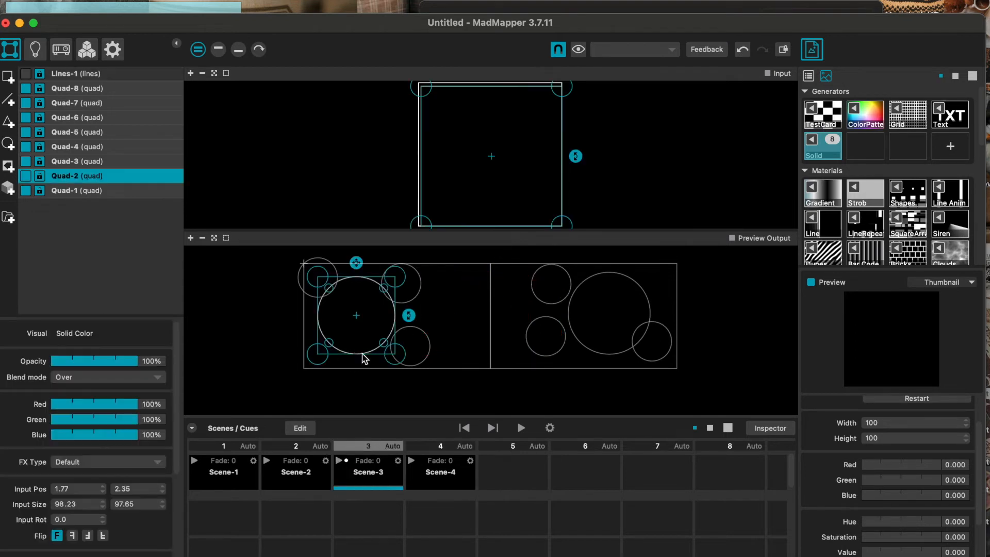
{"action": "left_click", "coordinate": [606, 356], "text": "shift"}
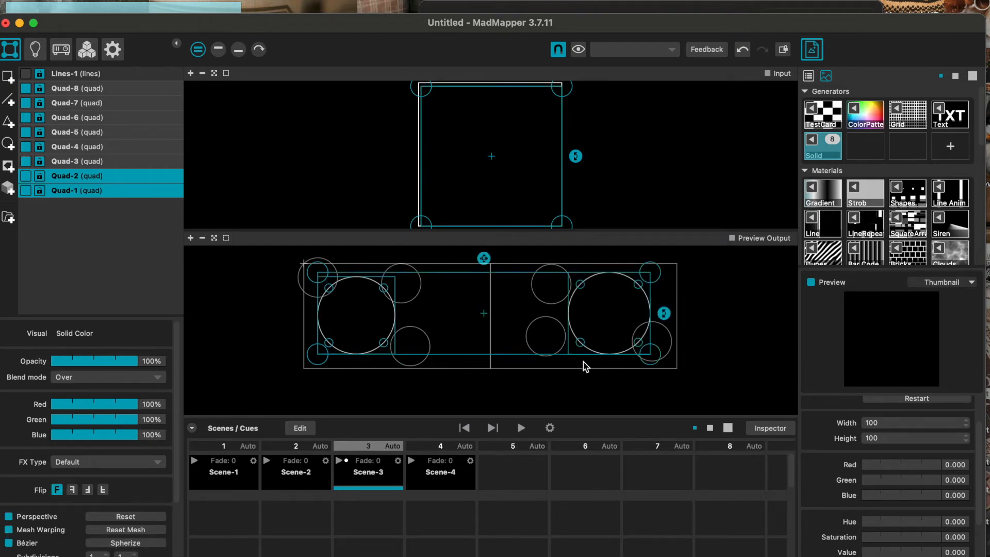
{"action": "scroll", "coordinate": [585, 365], "scroll_direction": "down", "scroll_amount": 3}
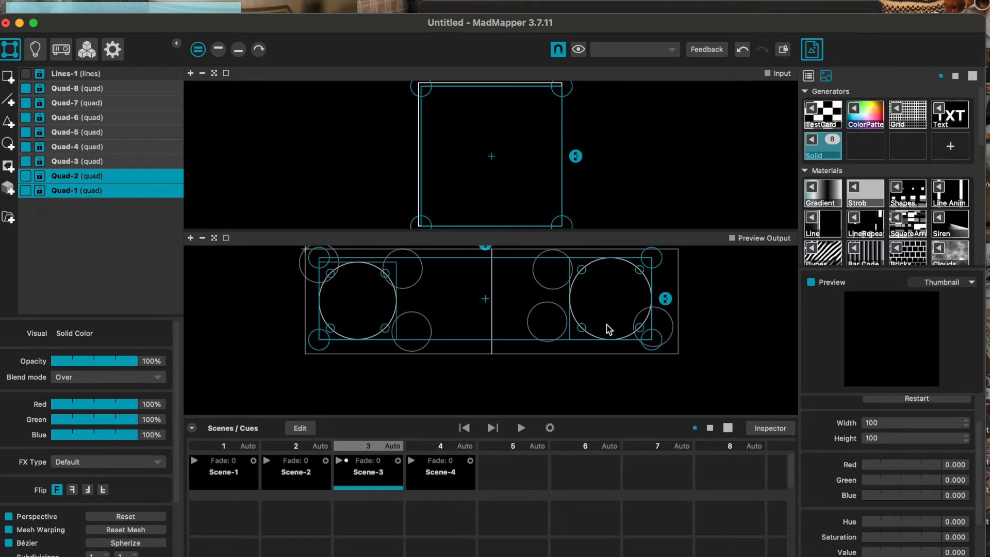
{"action": "scroll", "coordinate": [608, 327], "scroll_direction": "up", "scroll_amount": 2}
{"action": "scroll", "coordinate": [609, 330], "scroll_direction": "down", "scroll_amount": 1}
{"action": "scroll", "coordinate": [144, 373], "scroll_direction": "down", "scroll_amount": 5}
{"action": "scroll", "coordinate": [143, 374], "scroll_direction": "up", "scroll_amount": 5}
Publish Projector-2's output to Syphon and bring up the Syphon sources in the media library
{"action": "left_click", "coordinate": [61, 50]}
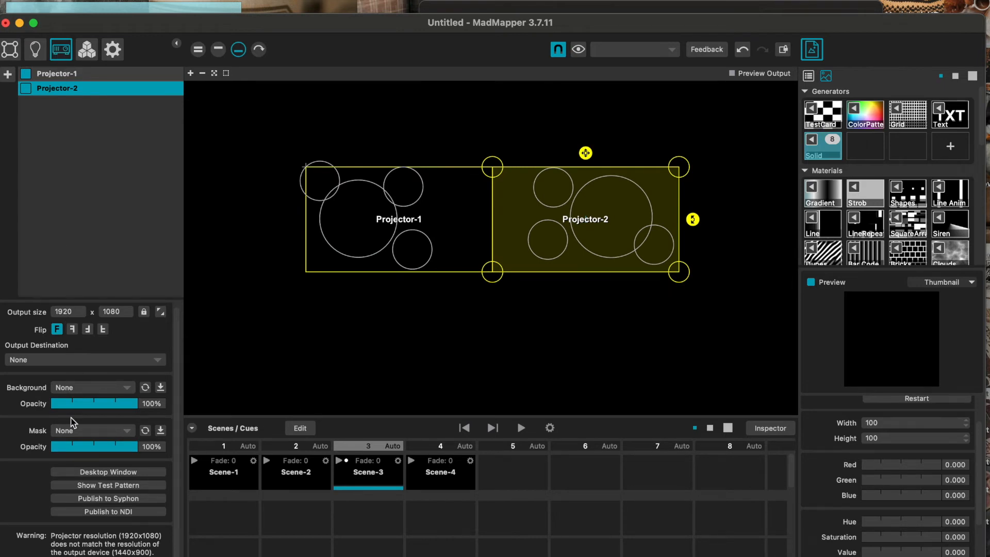
{"action": "left_click", "coordinate": [92, 499]}
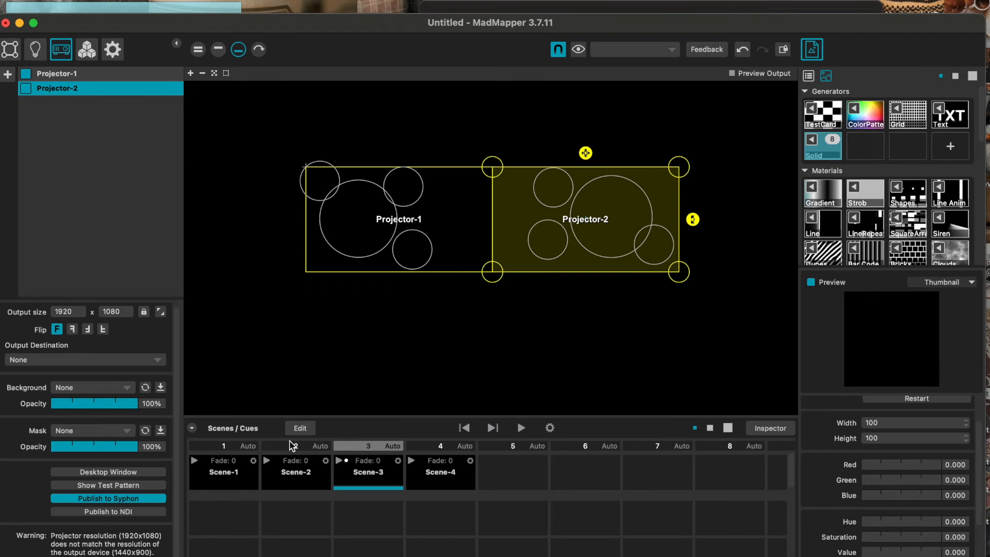
{"action": "scroll", "coordinate": [899, 181], "scroll_direction": "down", "scroll_amount": 10}
{"action": "scroll", "coordinate": [900, 181], "scroll_direction": "down", "scroll_amount": 4}
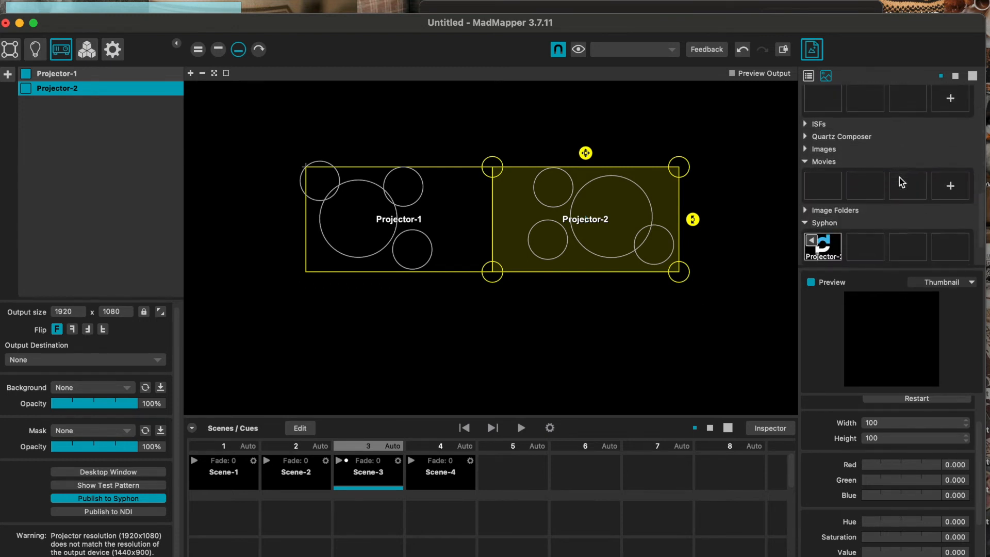